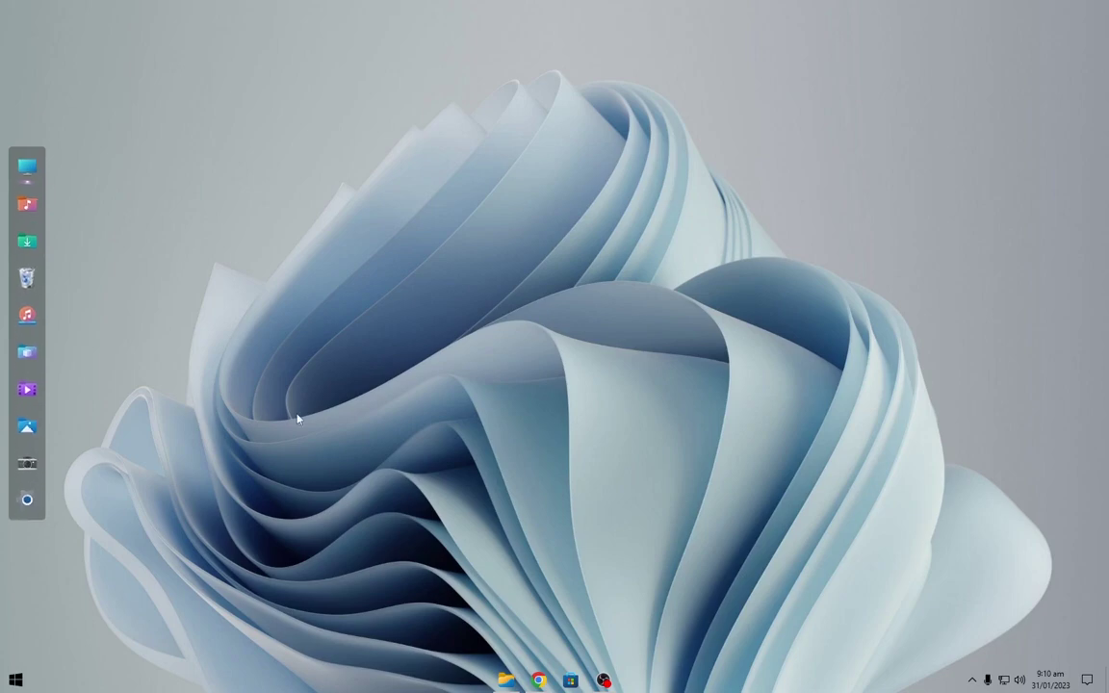
Launch Files, collapse its Drives group, and bring up the Files settings
{"action": "left_click", "coordinate": [505, 680]}
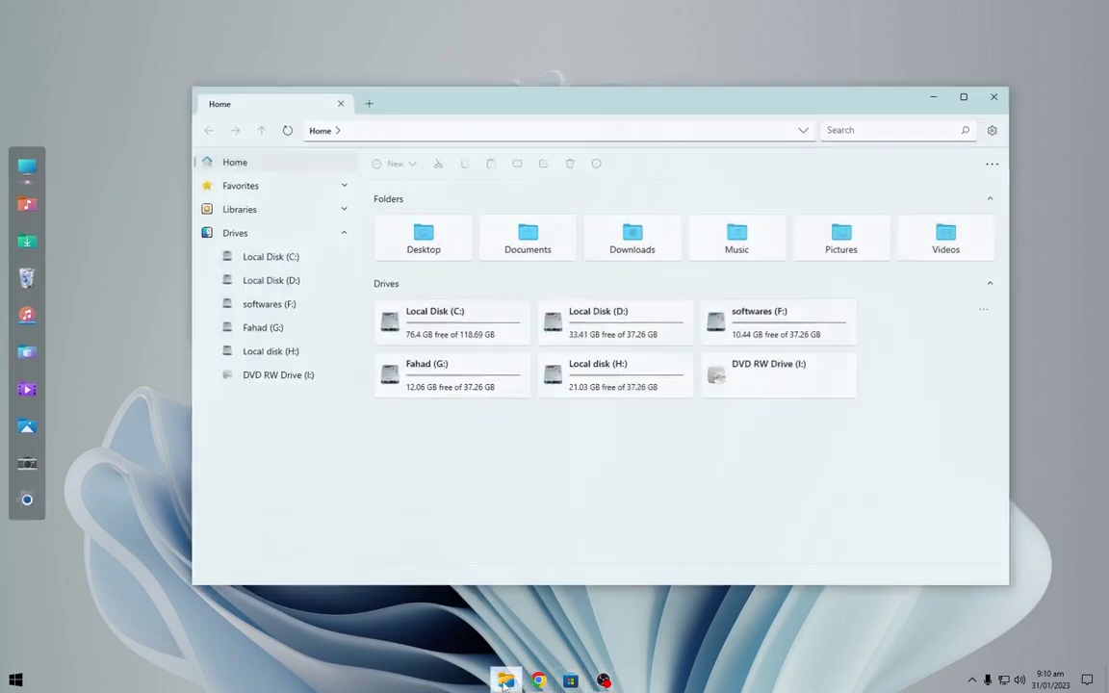
{"action": "left_click", "coordinate": [292, 230]}
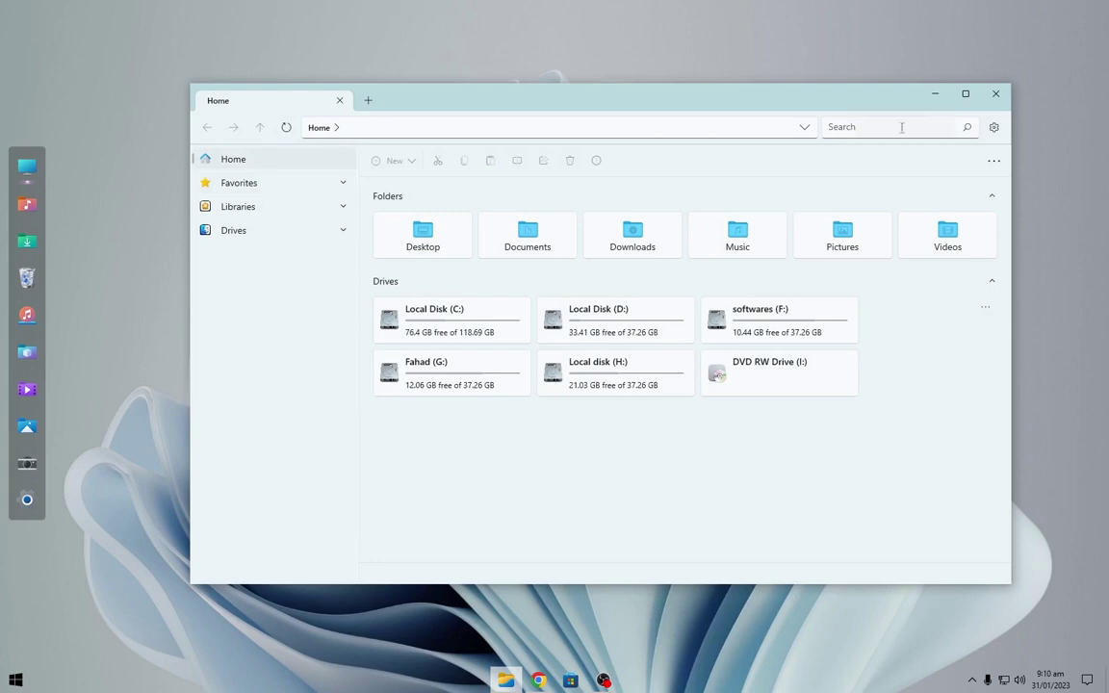
{"action": "left_click", "coordinate": [993, 127]}
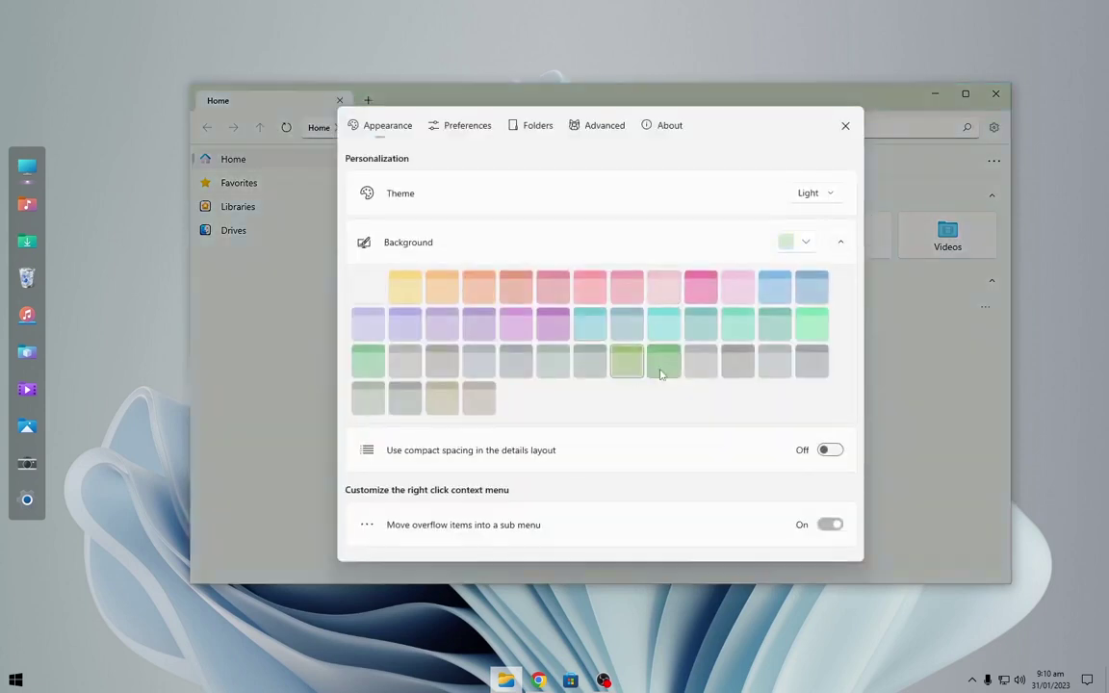
Set Files to the Dark theme with a dark green background tint, then close settings
{"action": "left_click", "coordinate": [811, 323]}
{"action": "left_click", "coordinate": [813, 192]}
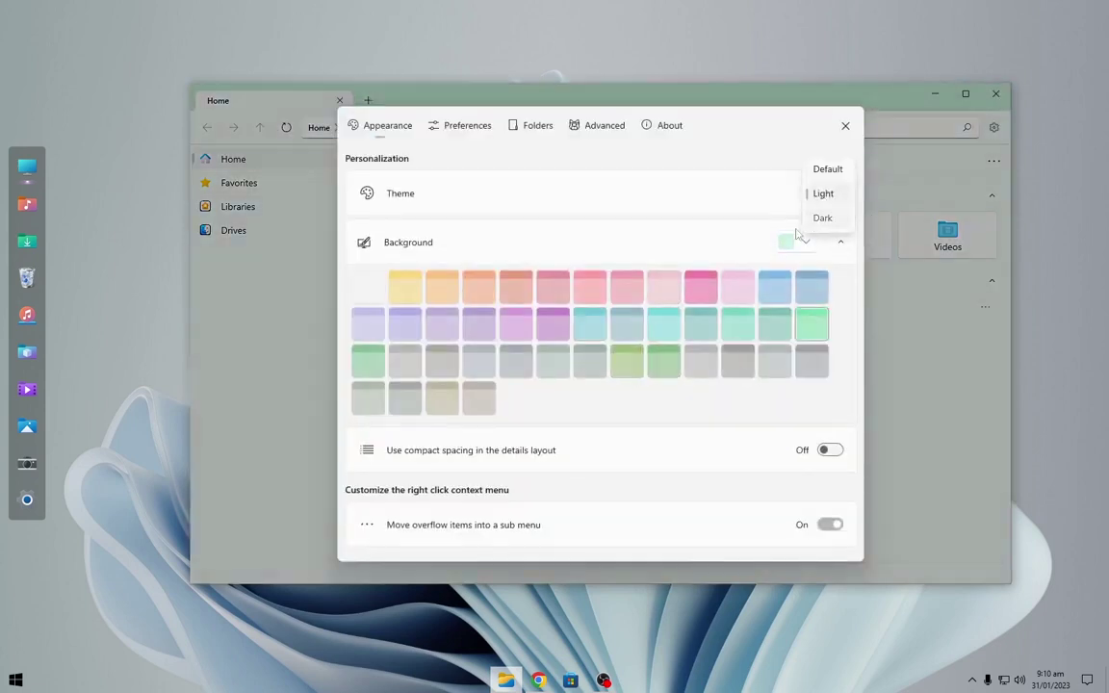
{"action": "left_click", "coordinate": [818, 218]}
{"action": "left_click", "coordinate": [369, 367]}
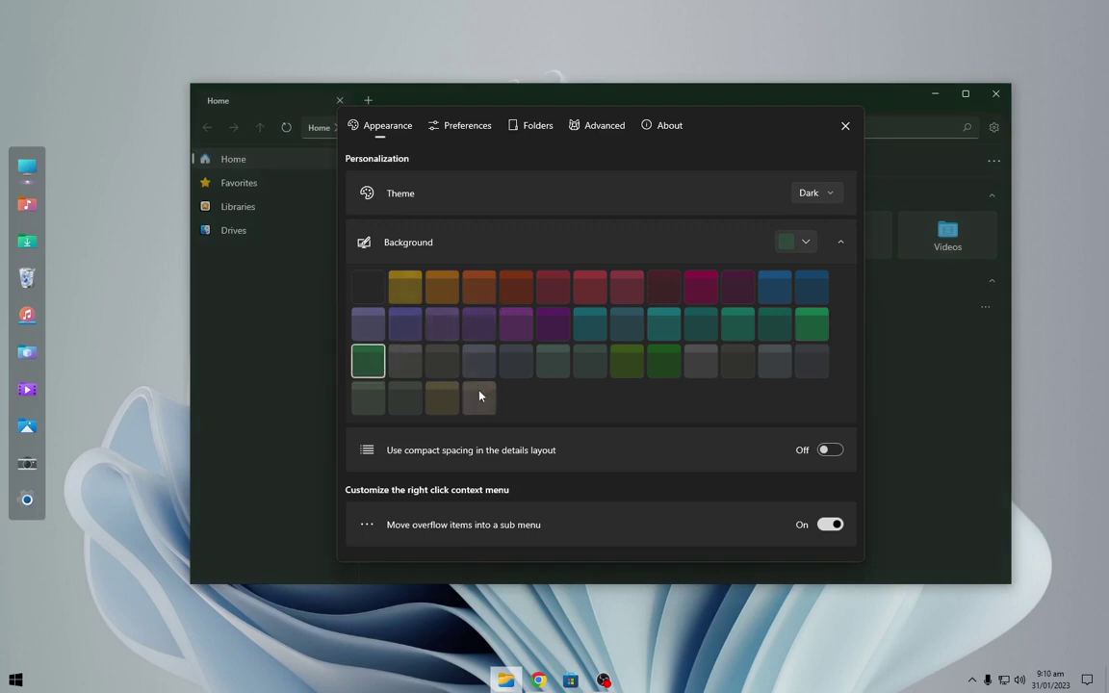
{"action": "left_click", "coordinate": [663, 324]}
{"action": "left_click", "coordinate": [845, 125]}
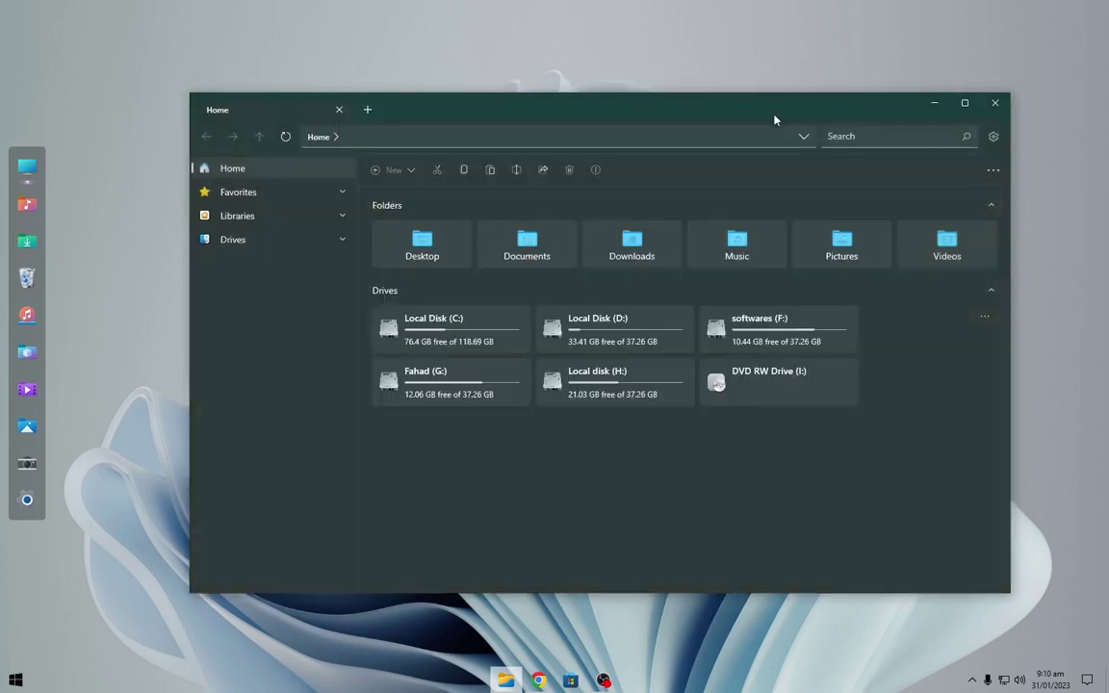
{"action": "mouse_move", "coordinate": [775, 119]}
{"action": "left_mouse_down"}
{"action": "mouse_move", "coordinate": [814, 111]}
{"action": "mouse_move", "coordinate": [789, 127]}
{"action": "left_mouse_up"}
Restore Files and open the Recycle Bin in a new tab beside Home
{"action": "left_click", "coordinate": [914, 113]}
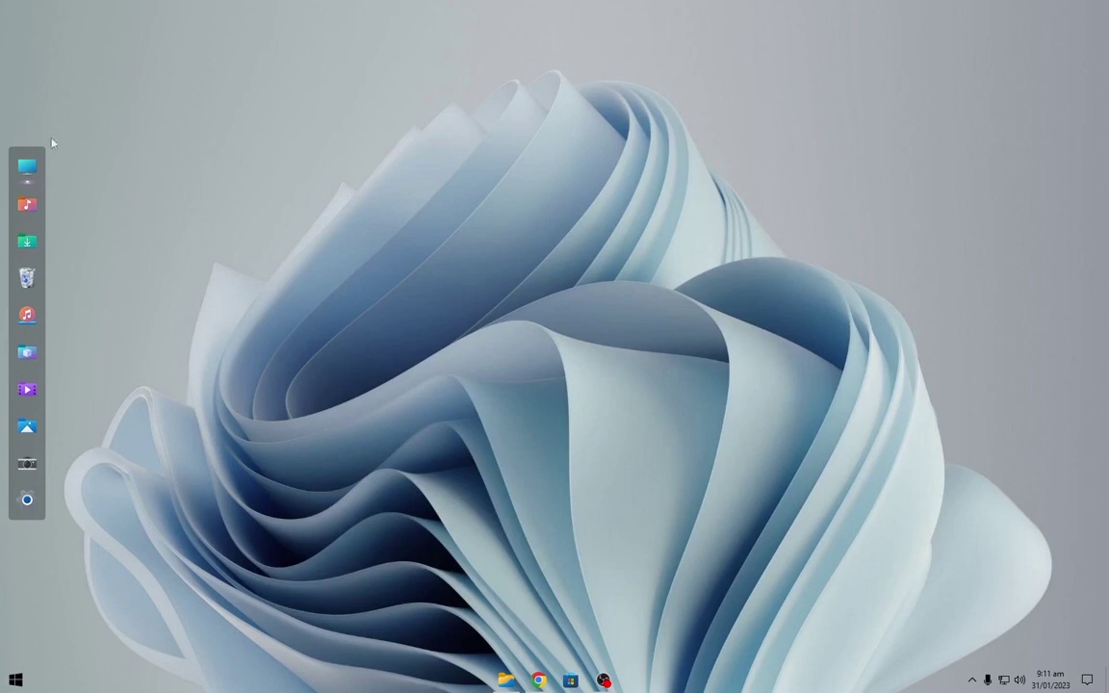
{"action": "left_click", "coordinate": [27, 165]}
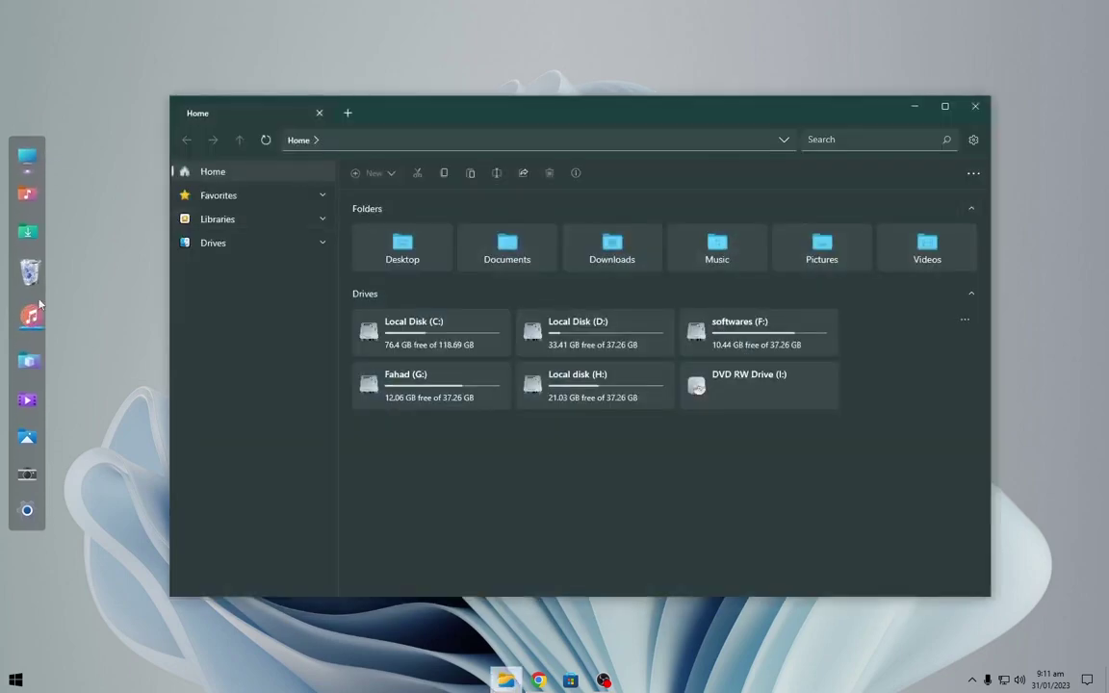
{"action": "left_click", "coordinate": [42, 285]}
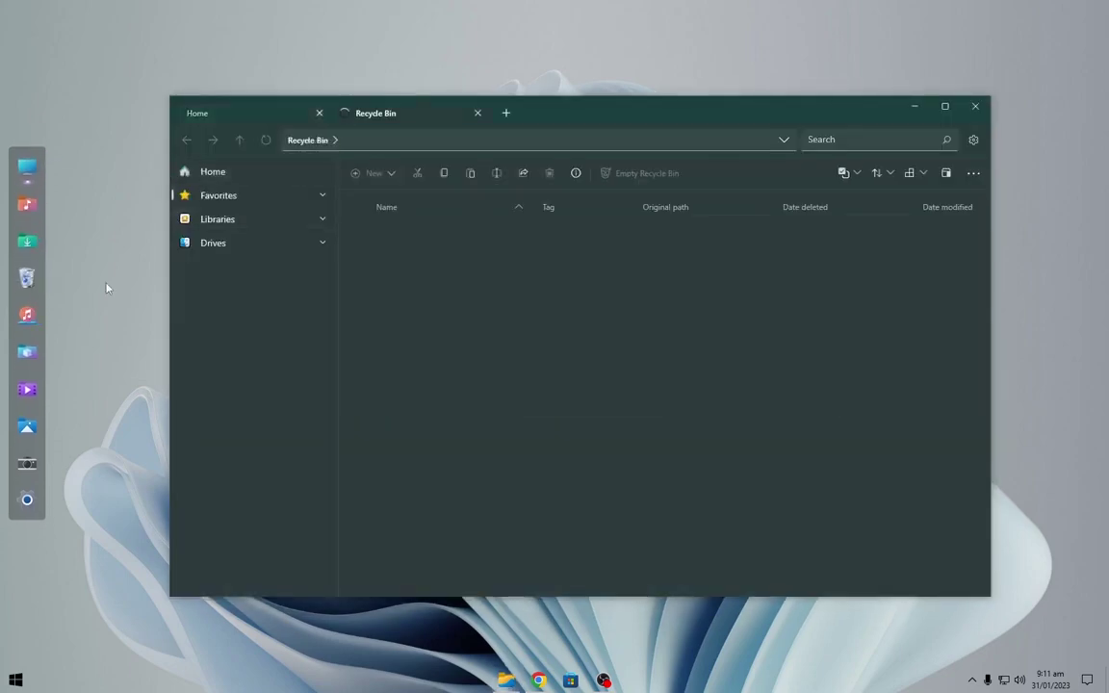
{"action": "left_click", "coordinate": [241, 112]}
{"action": "left_click", "coordinate": [386, 113]}
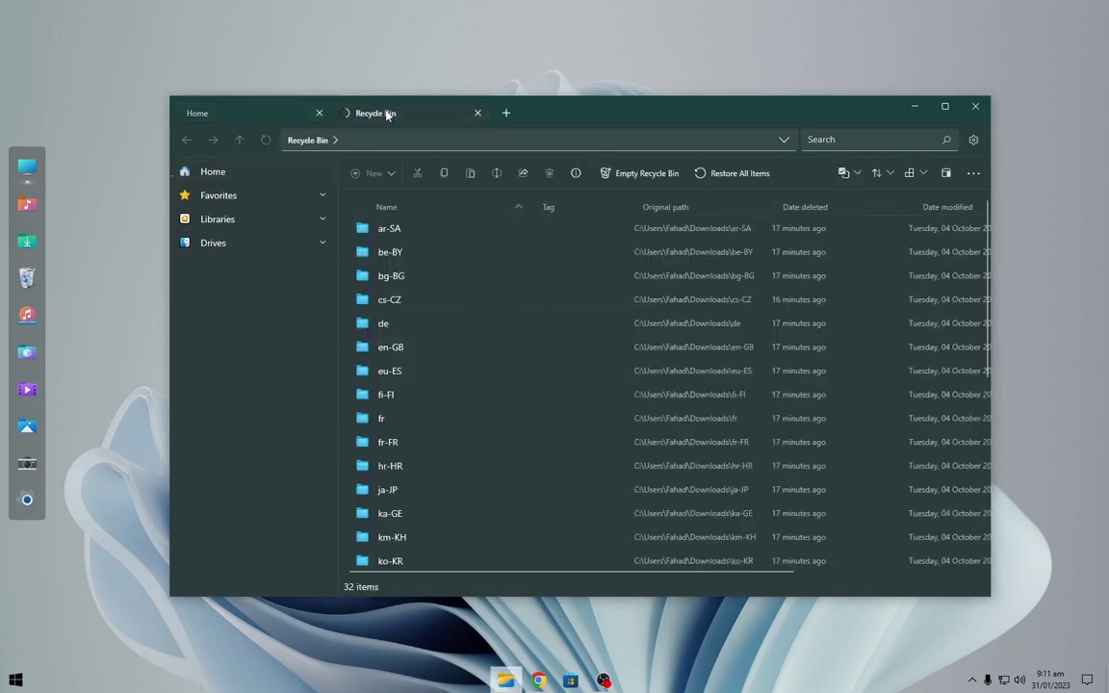
{"action": "left_click", "coordinate": [37, 502]}
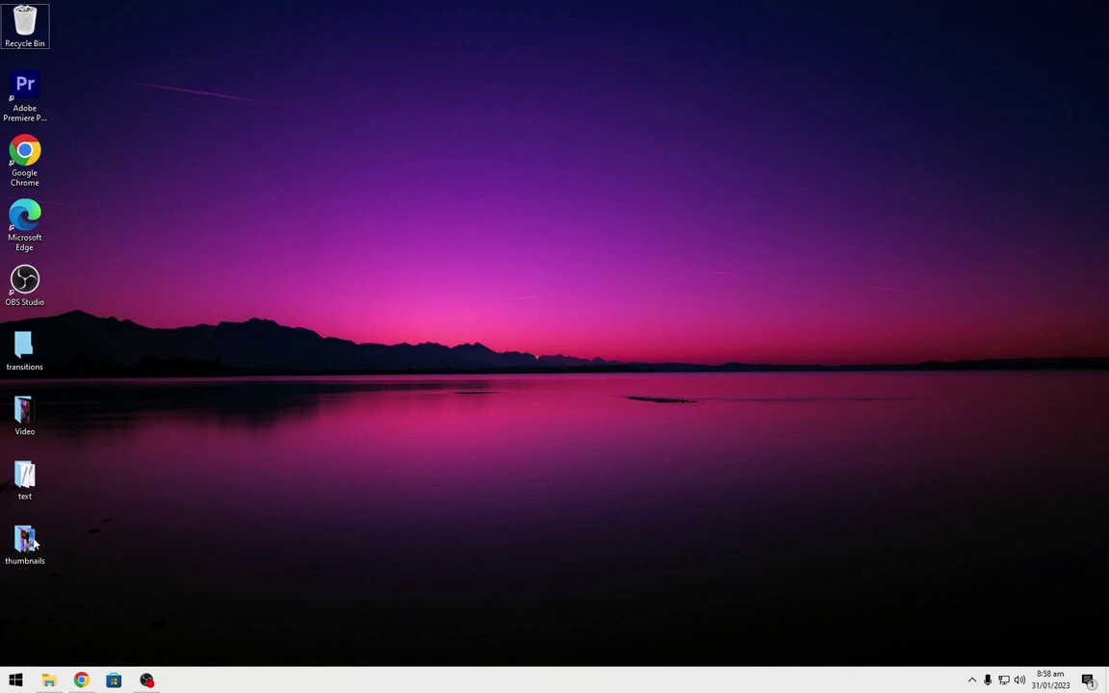
In Chrome's TaskbarX page, download the TaskbarX_1.7.8.0 Portable Zip neutral package
{"action": "left_click", "coordinate": [81, 681]}
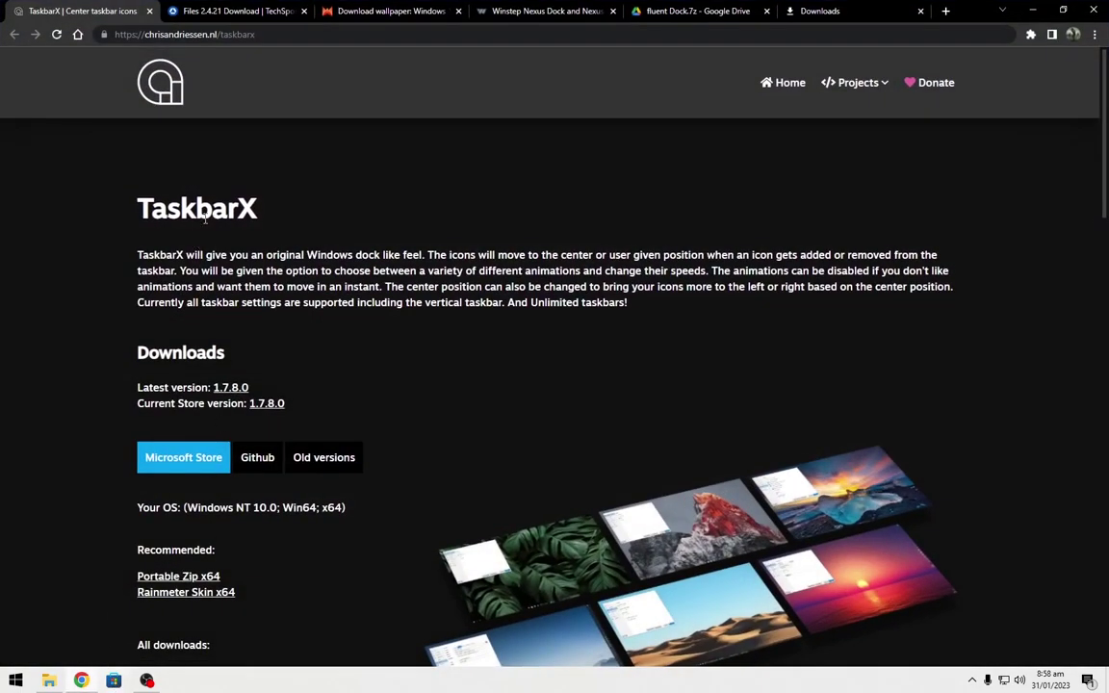
{"action": "left_click_drag", "start_coordinate": [124, 209], "coordinate": [272, 222]}
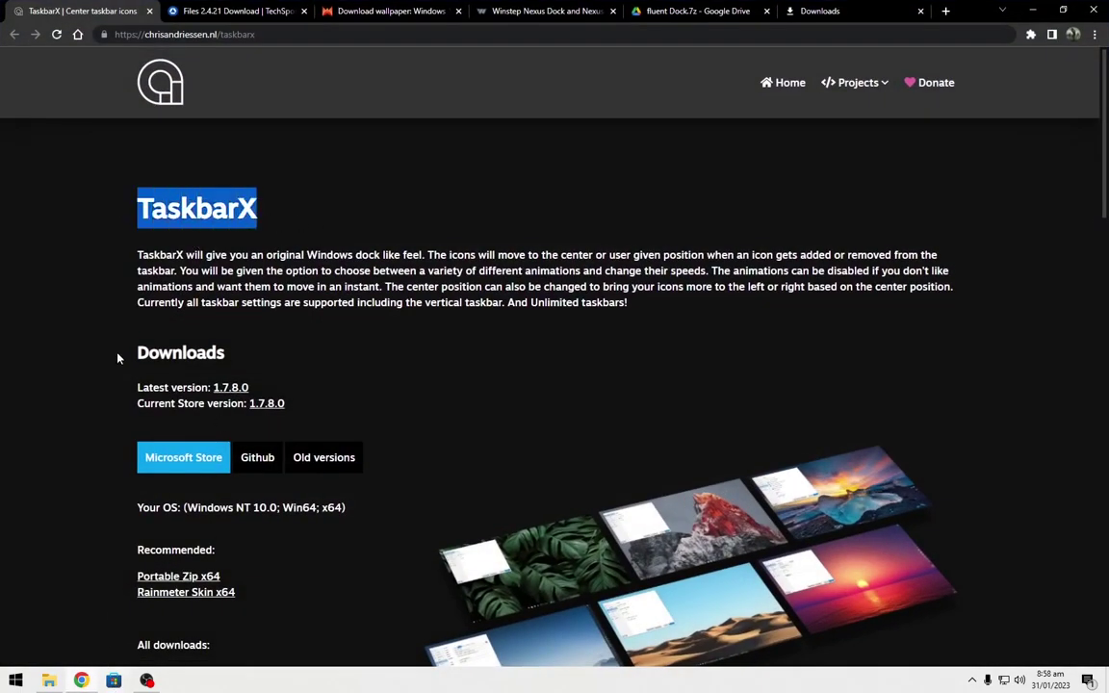
{"action": "scroll", "coordinate": [117, 360], "scroll_direction": "down", "scroll_amount": 5}
{"action": "left_click_drag", "start_coordinate": [133, 208], "coordinate": [221, 205]}
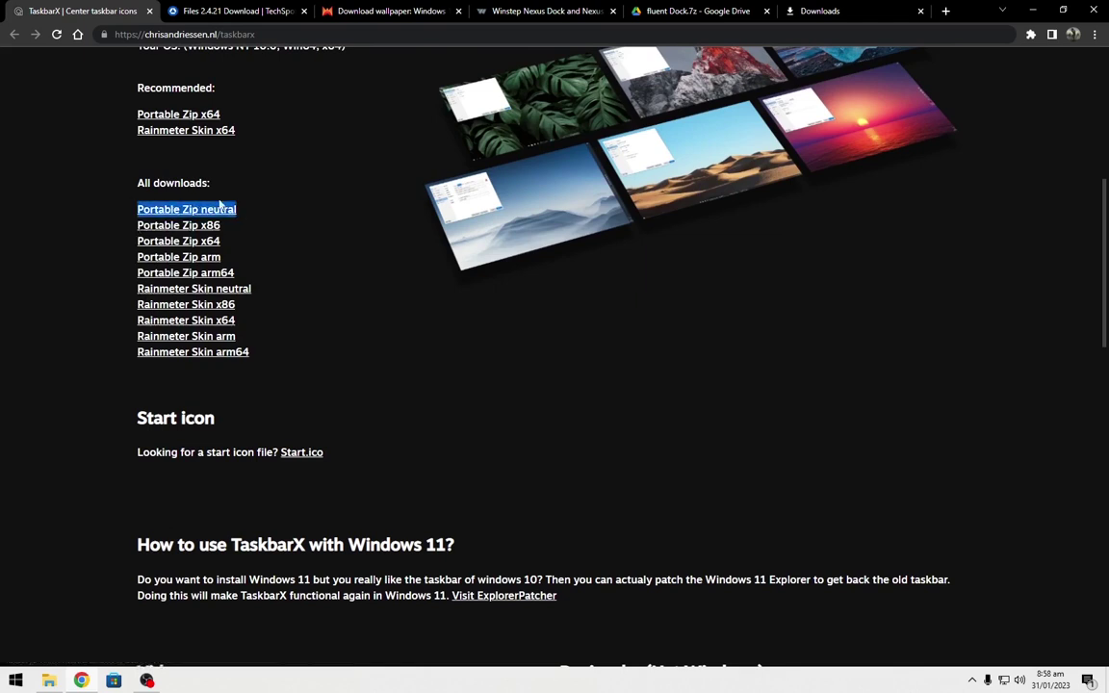
{"action": "left_click", "coordinate": [172, 211]}
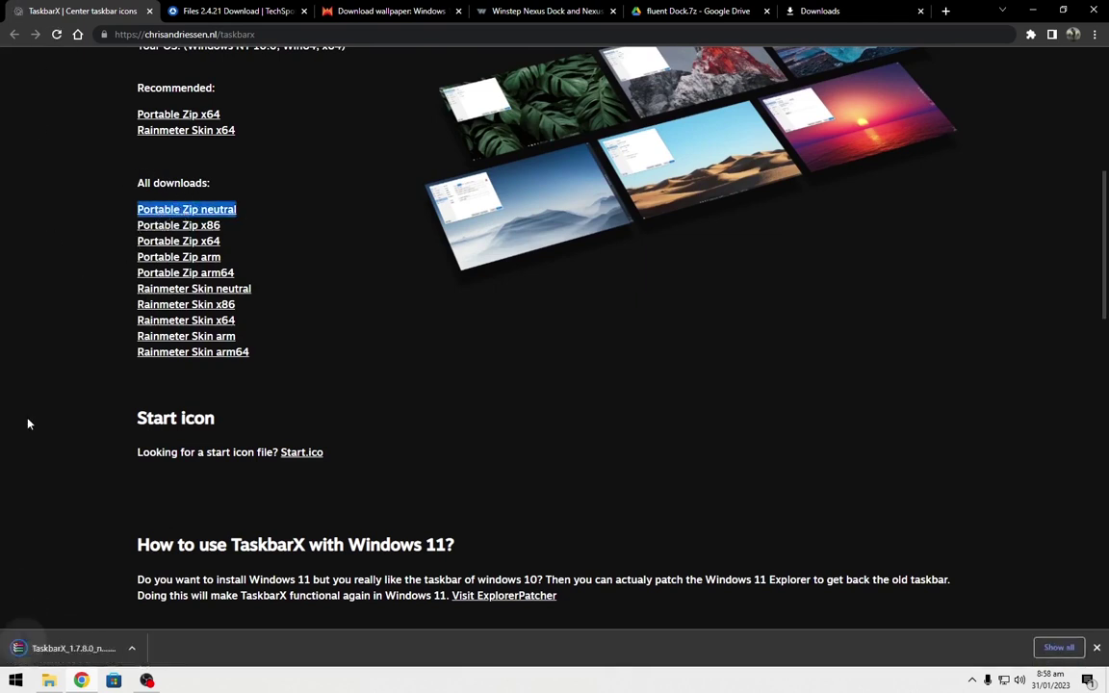
Start the Files 2.4.21 download from TechSpot and show the TaskbarX zip in its folder
{"action": "left_click", "coordinate": [227, 10]}
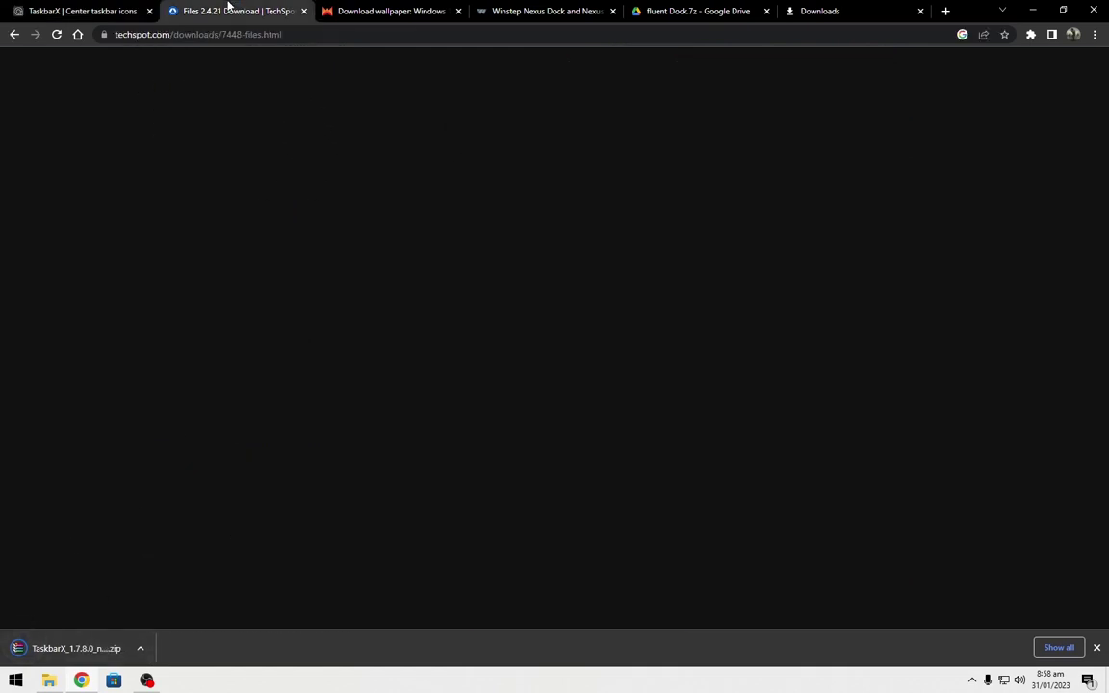
{"action": "left_click_drag", "start_coordinate": [215, 256], "coordinate": [350, 249]}
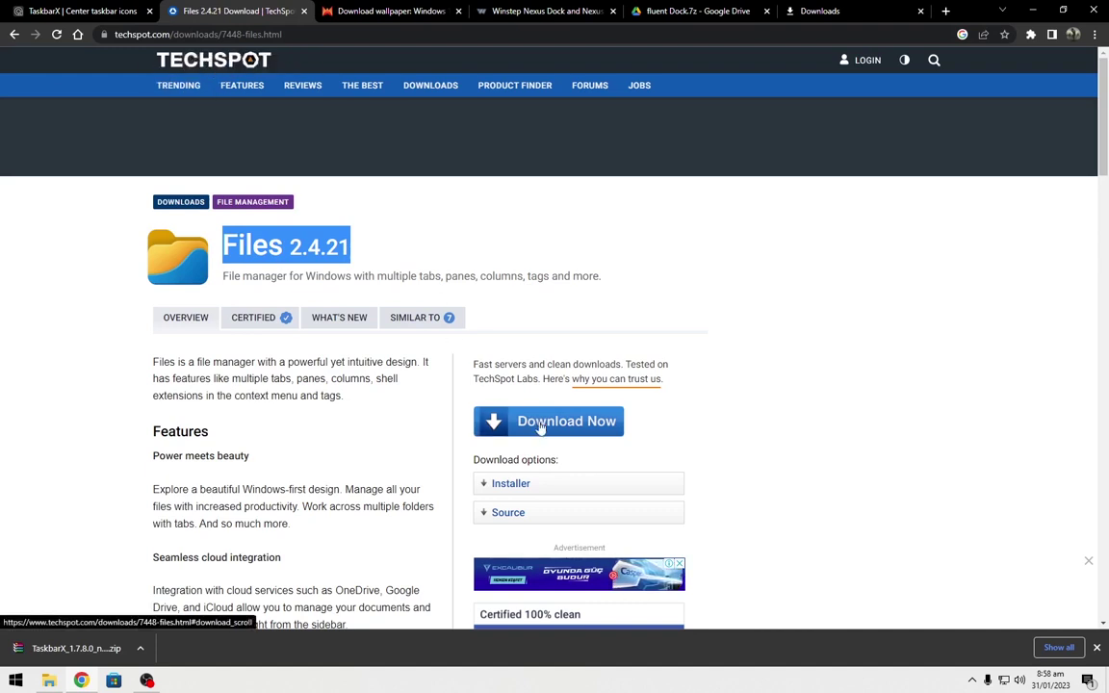
{"action": "left_click", "coordinate": [511, 493]}
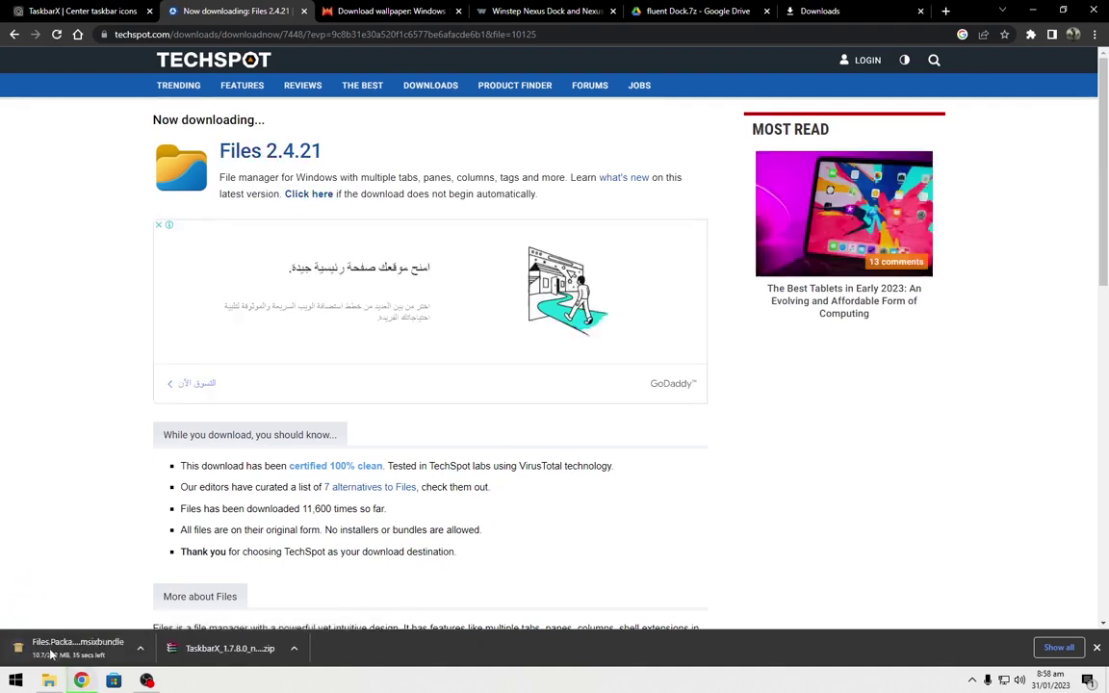
{"action": "right_click", "coordinate": [253, 648]}
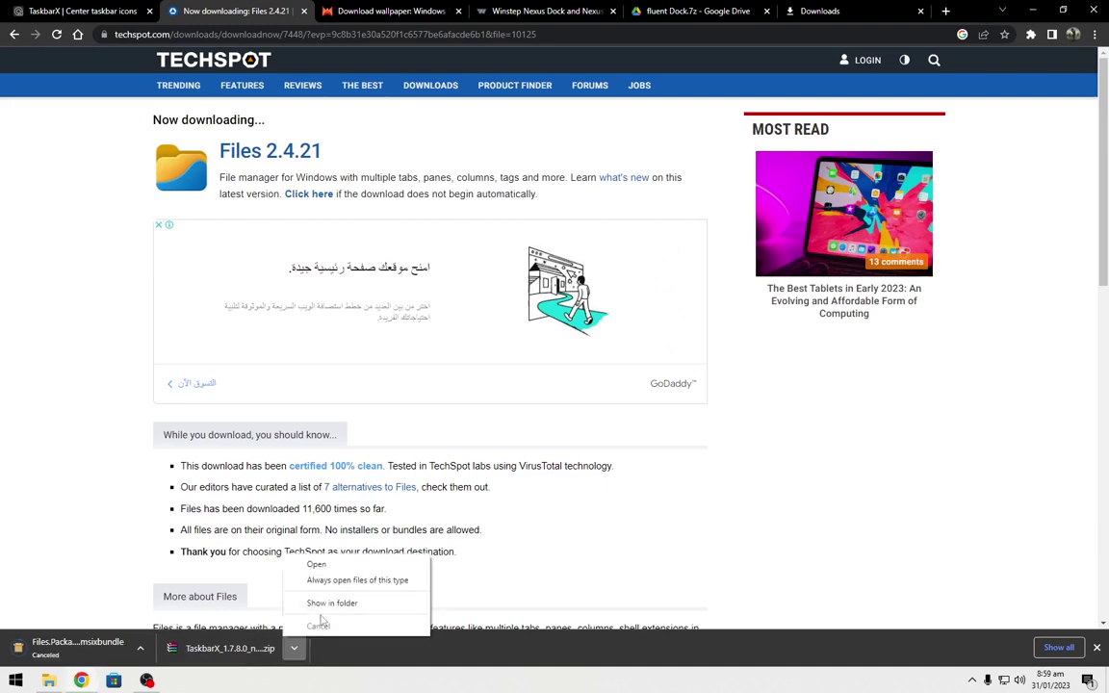
{"action": "left_click", "coordinate": [324, 608]}
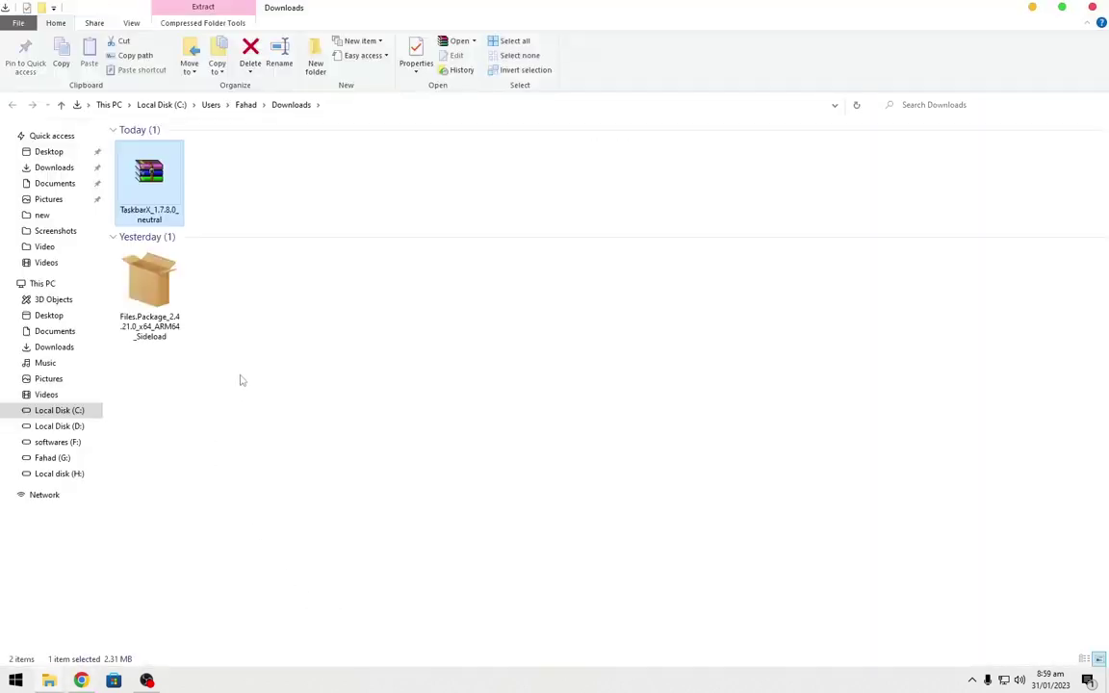
Extract the TaskbarX zip into a TaskbarX_1.7.8.0_neutral folder and open it
{"action": "left_click", "coordinate": [239, 378]}
{"action": "right_click", "coordinate": [150, 195]}
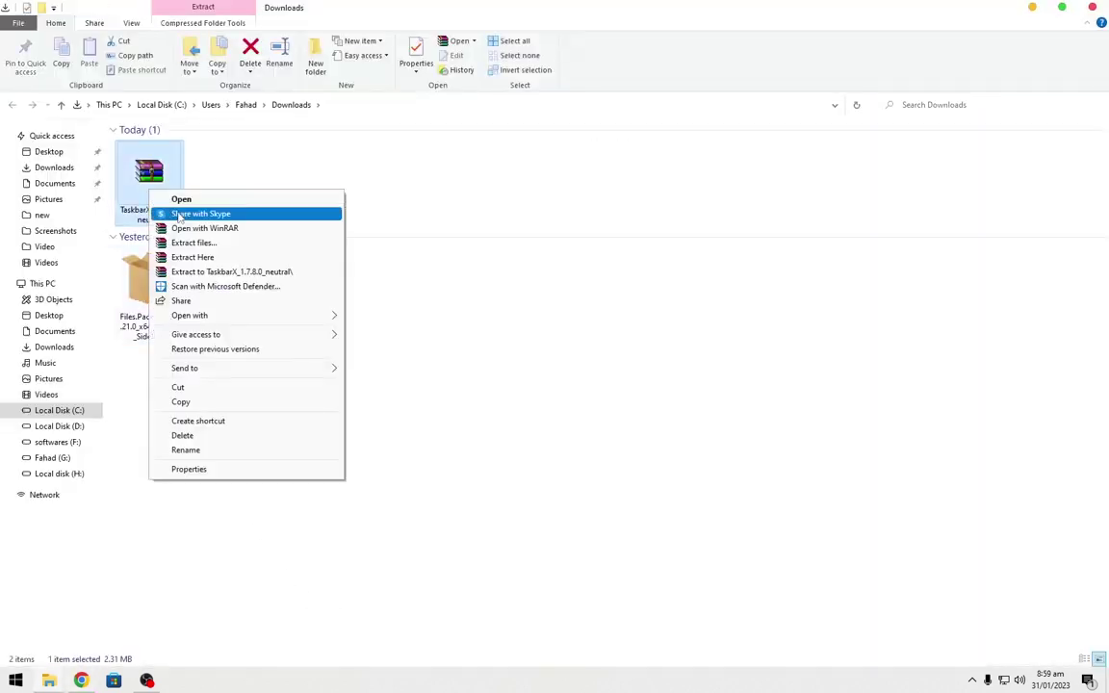
{"action": "left_click", "coordinate": [205, 273]}
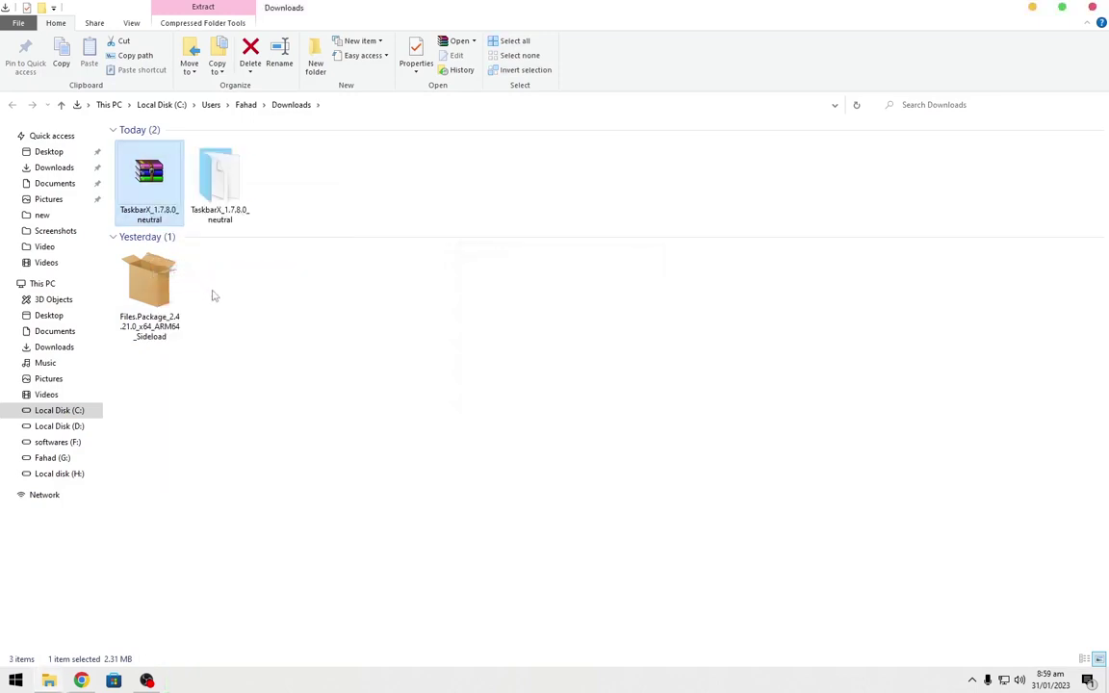
{"action": "double_click", "coordinate": [221, 193]}
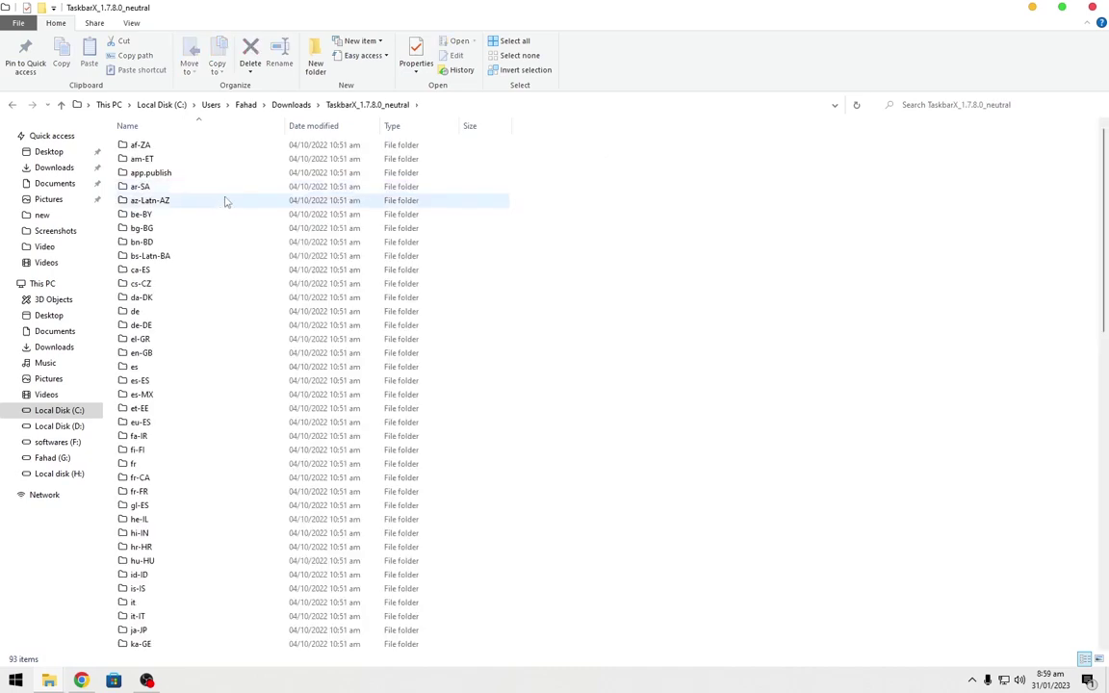
Run TaskbarX.exe from the extracted folder to center the taskbar icons
{"action": "scroll", "coordinate": [196, 312], "scroll_direction": "down", "scroll_amount": 7}
{"action": "scroll", "coordinate": [196, 312], "scroll_direction": "down", "scroll_amount": 12}
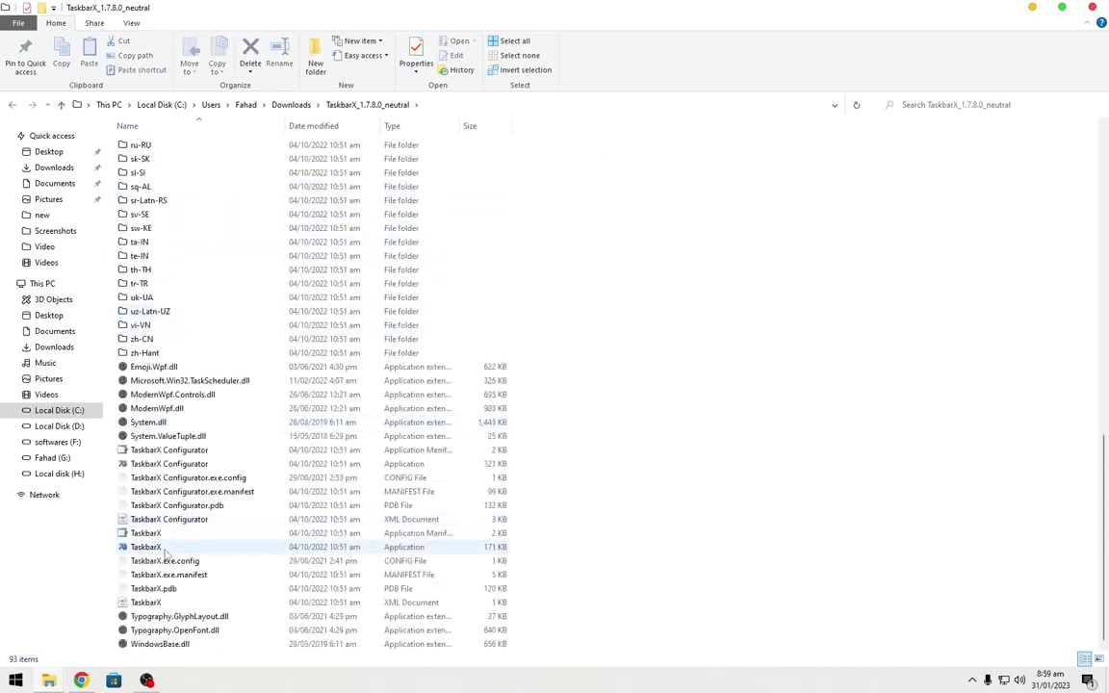
{"action": "double_click", "coordinate": [148, 547]}
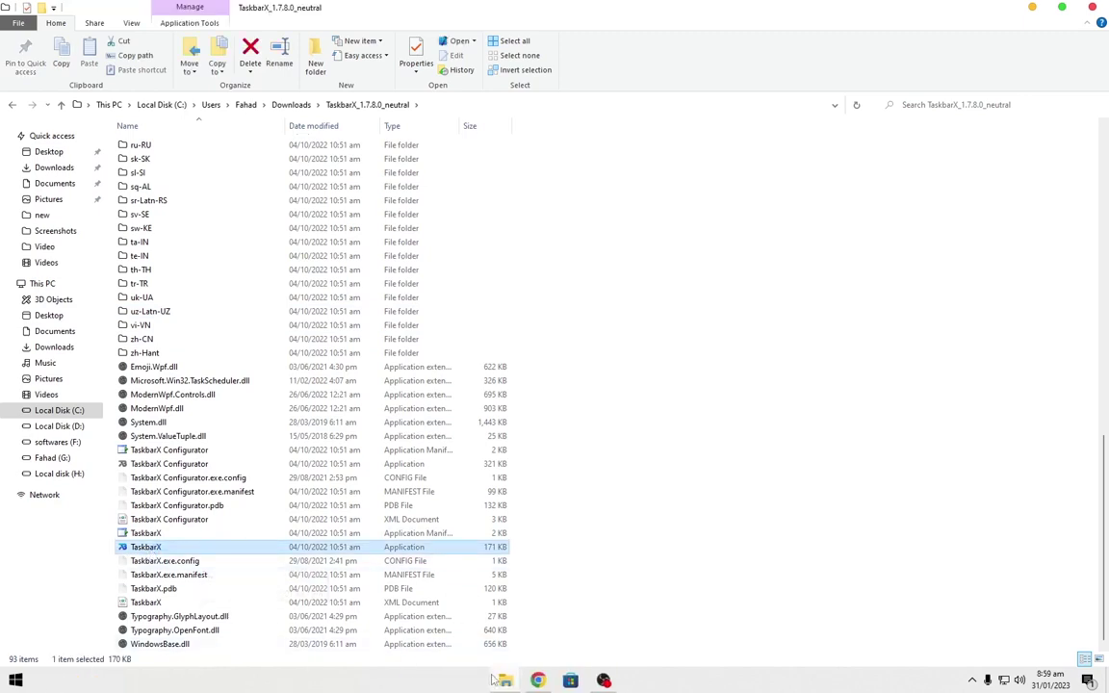
{"action": "left_click", "coordinate": [199, 523]}
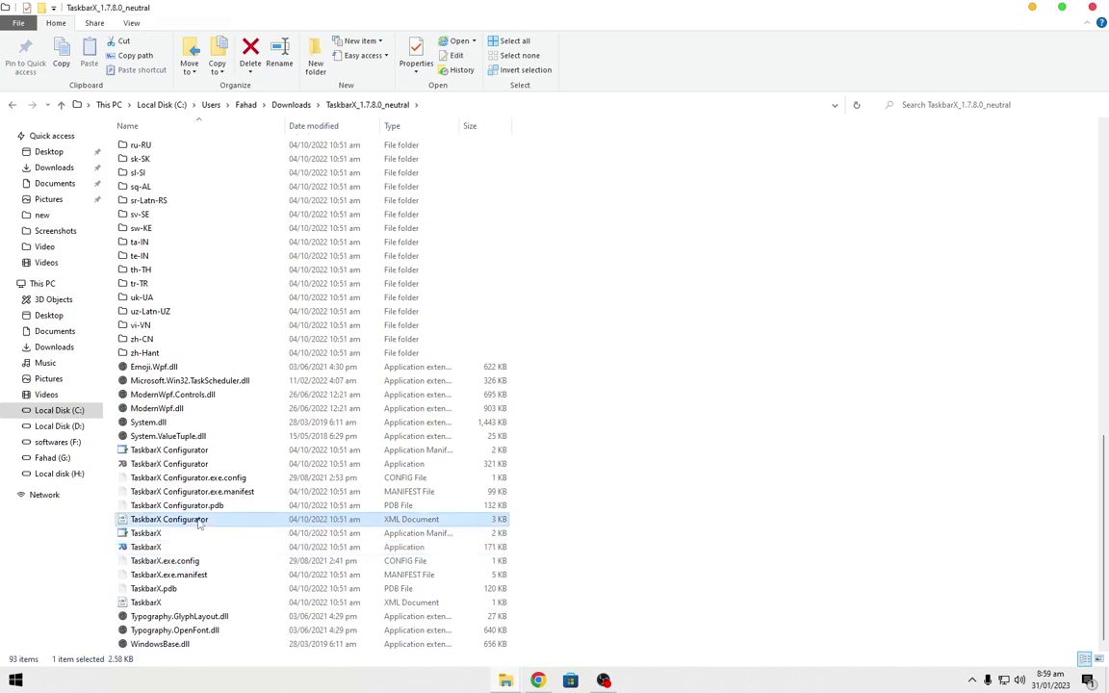
Launch TaskbarX Configurator and stop, then restart, the TaskbarX service
{"action": "left_click", "coordinate": [192, 466]}
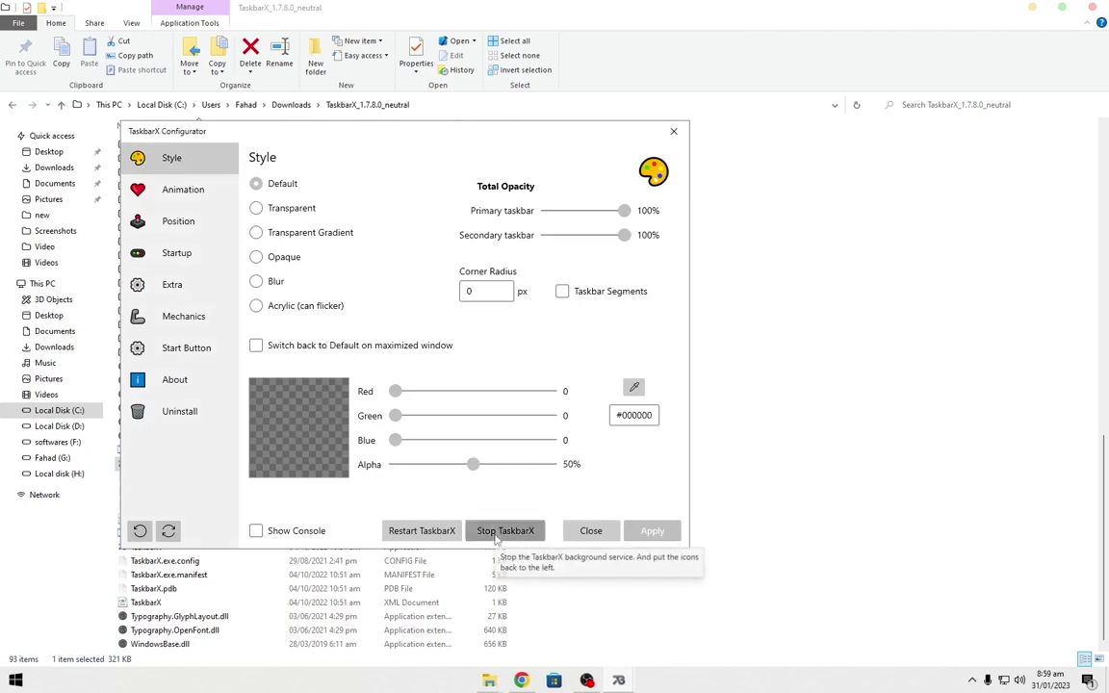
{"action": "left_click", "coordinate": [496, 535]}
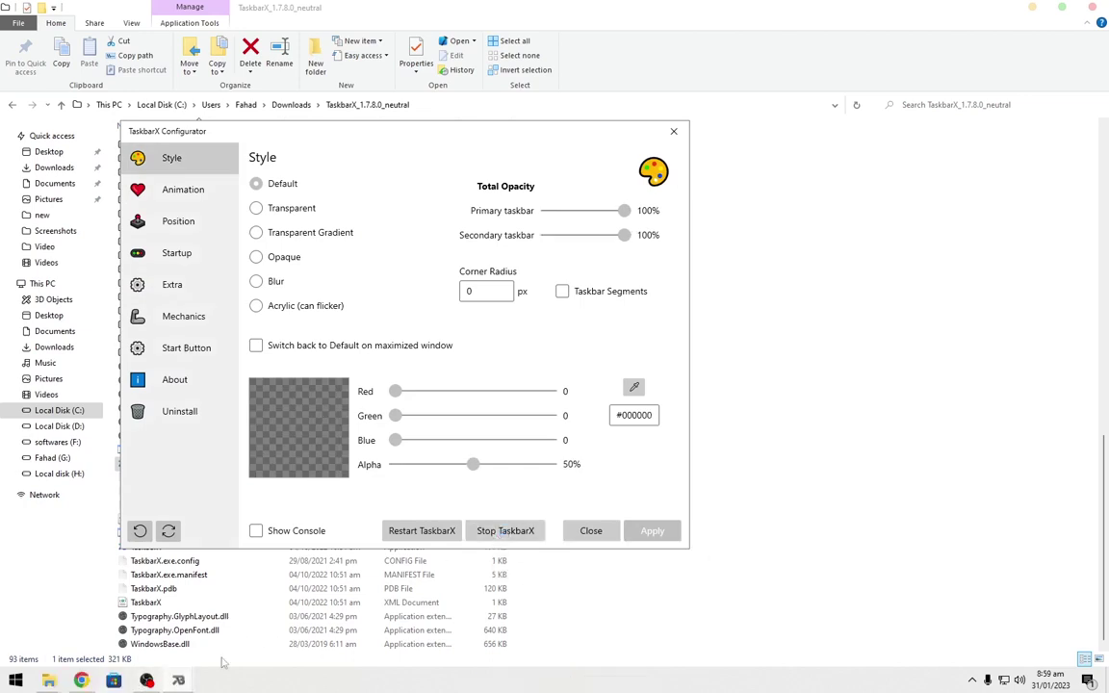
{"action": "left_click", "coordinate": [449, 533]}
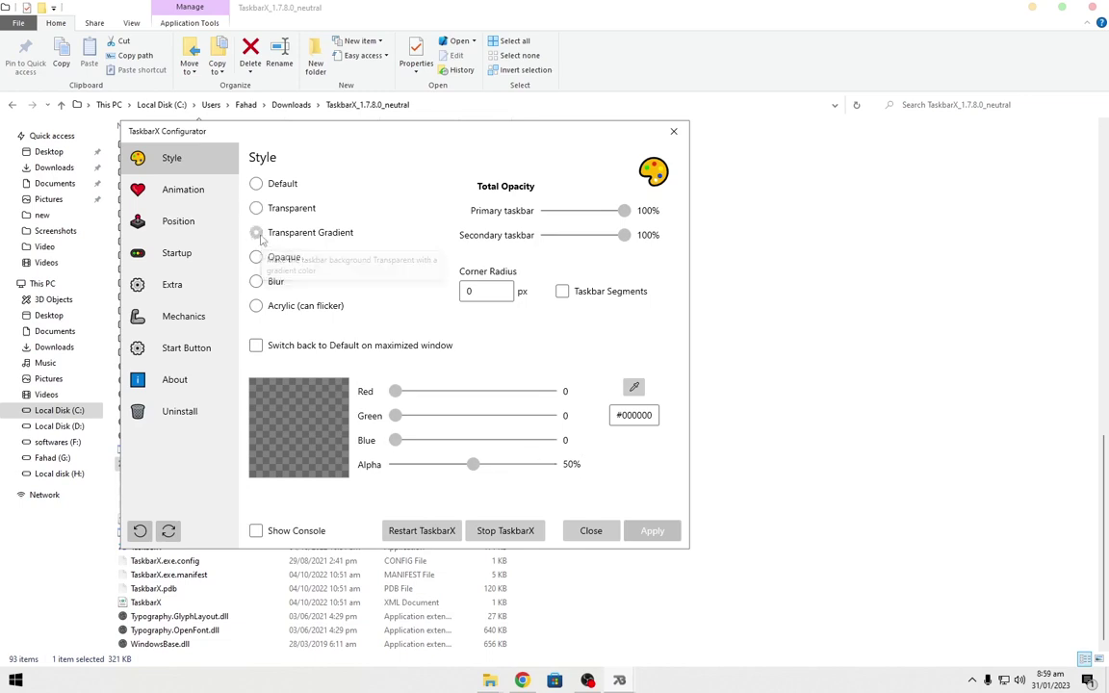
Apply the Transparent taskbar style and close the configurator
{"action": "left_click", "coordinate": [257, 234]}
{"action": "left_click", "coordinate": [256, 282]}
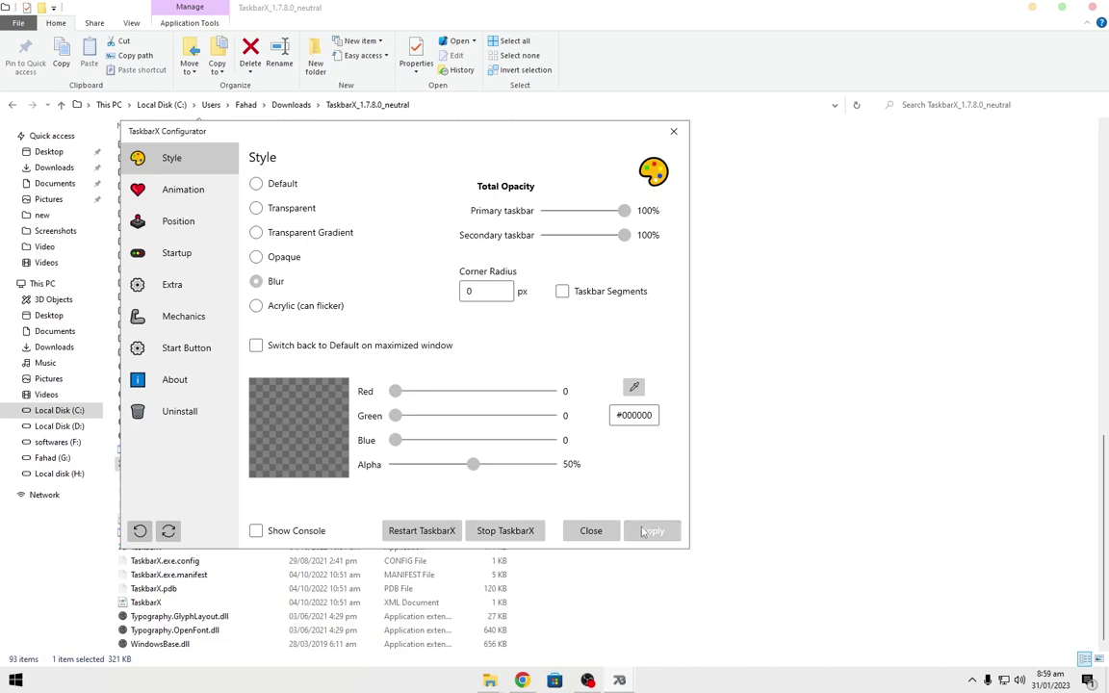
{"action": "left_click", "coordinate": [651, 528]}
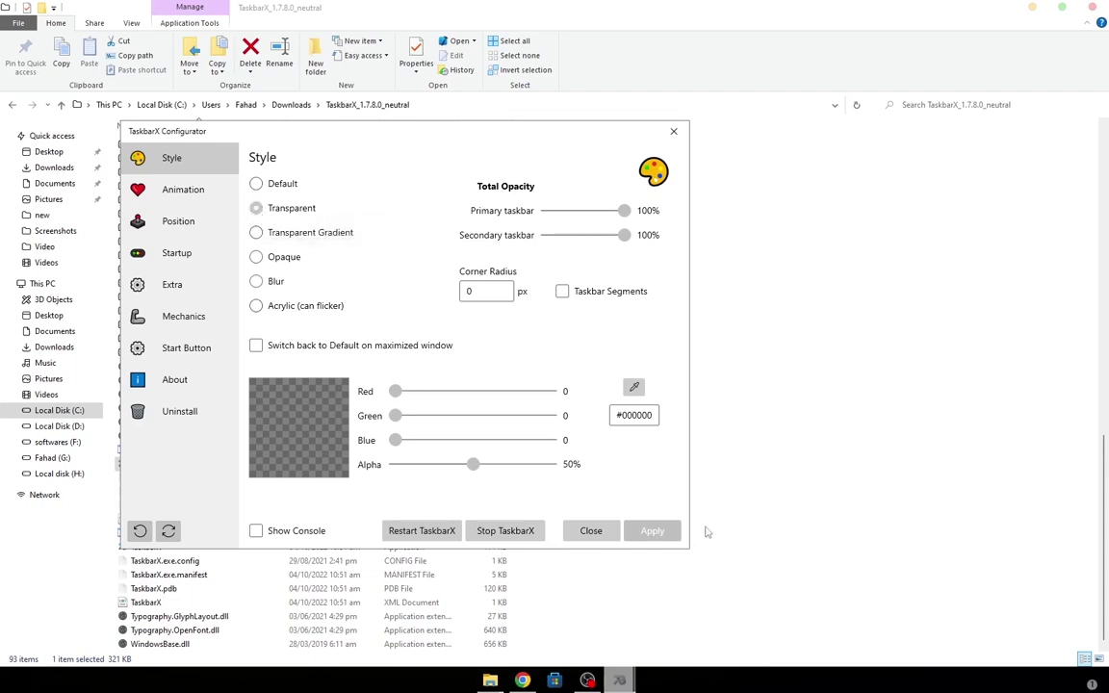
{"action": "left_click", "coordinate": [653, 530]}
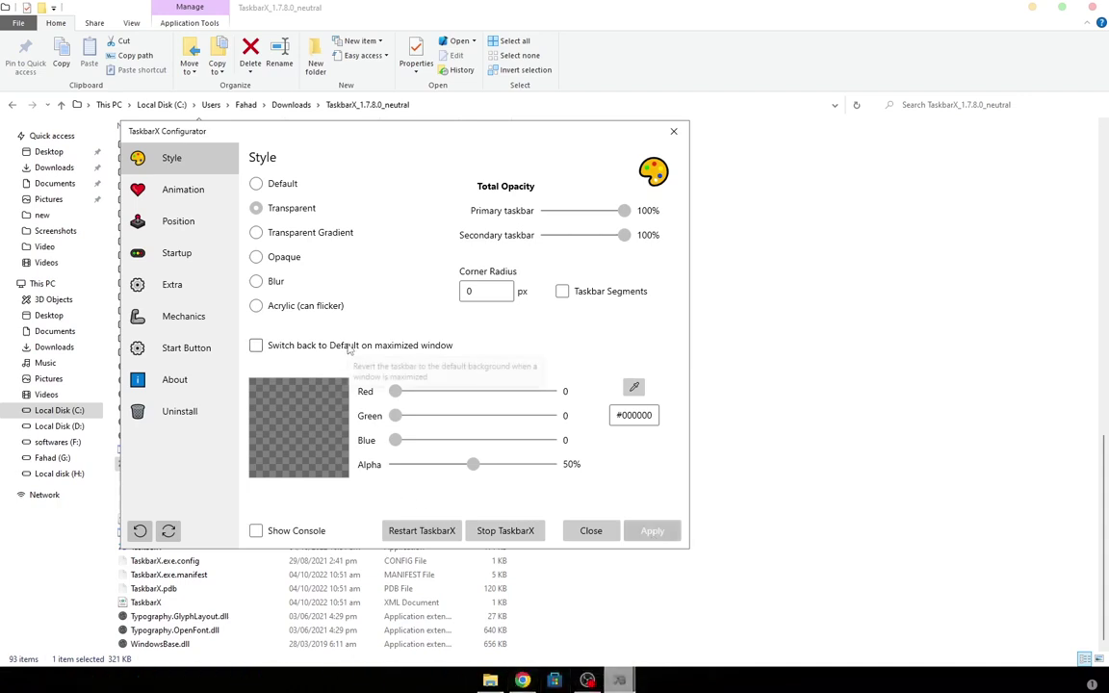
{"action": "left_click", "coordinate": [674, 131]}
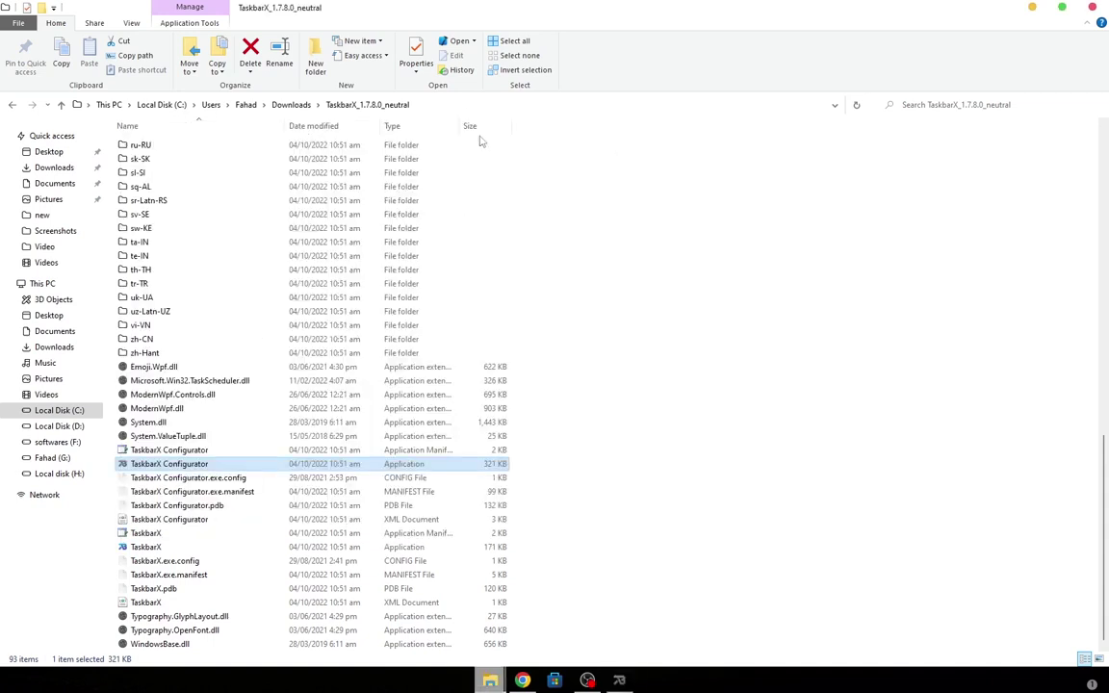
Install the Files package from Downloads with App Installer and launch Files 2.4.21.0
{"action": "left_click", "coordinate": [39, 171]}
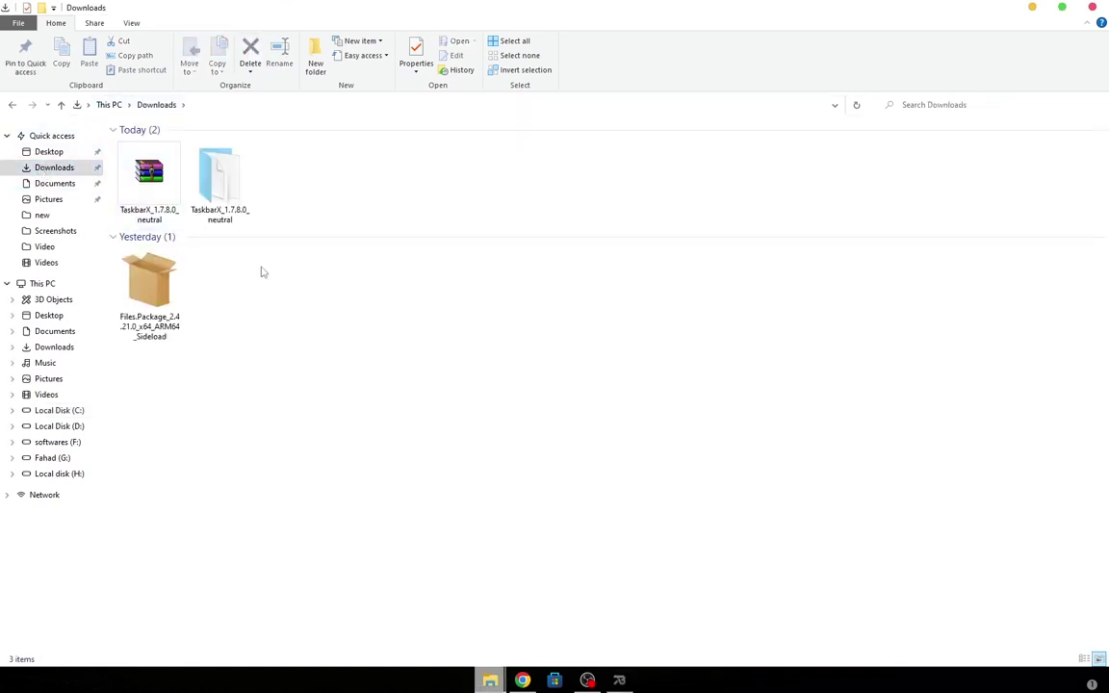
{"action": "right_click", "coordinate": [151, 289]}
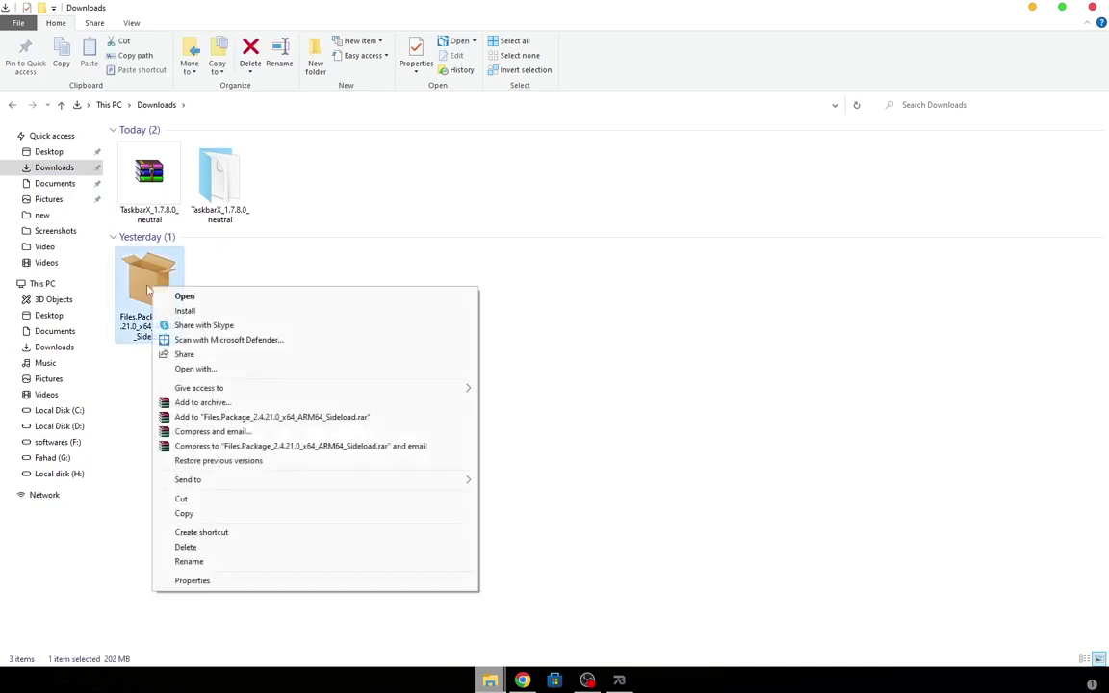
{"action": "left_click", "coordinate": [188, 310]}
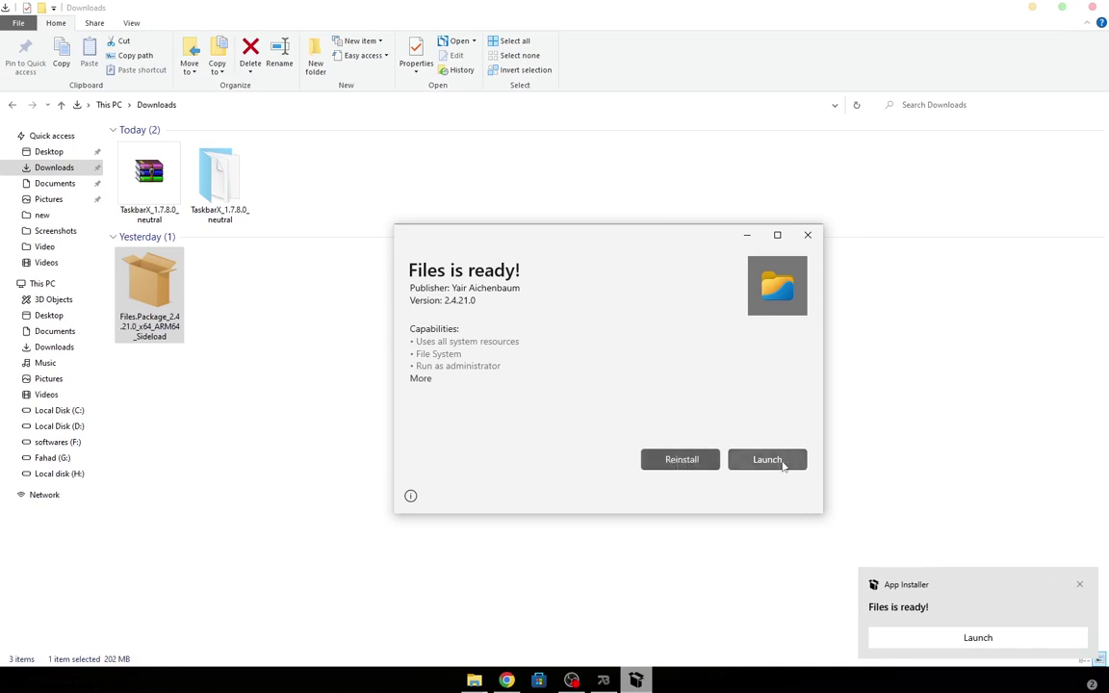
{"action": "left_click", "coordinate": [767, 459]}
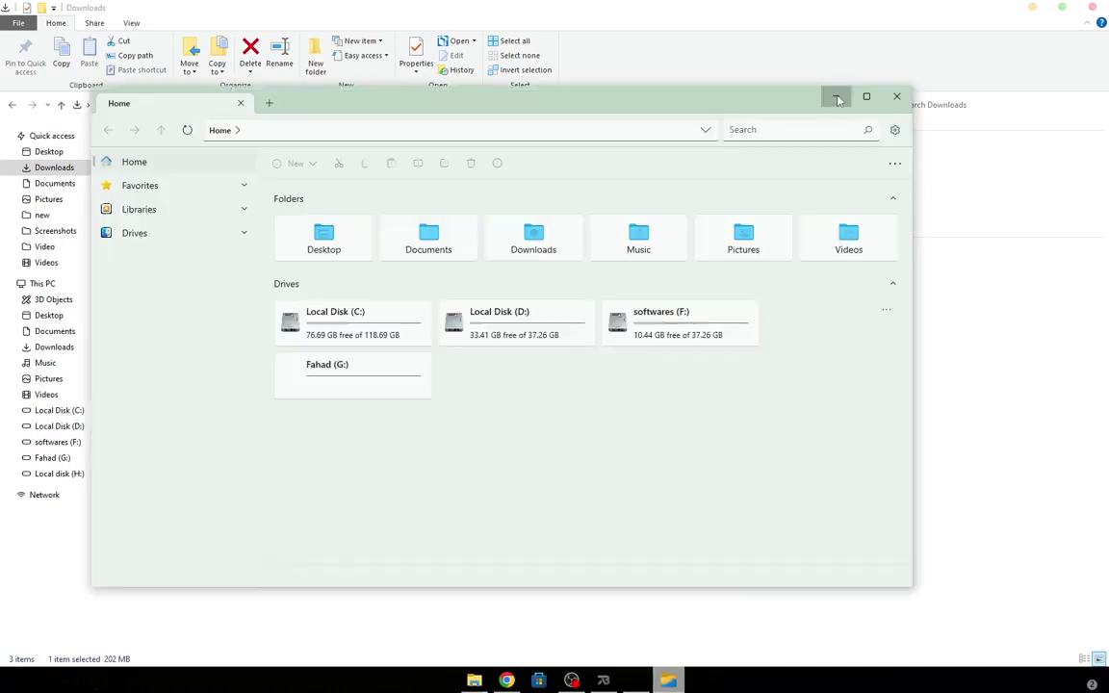
Minimize Files and close Explorer, the installer, TaskbarX Configurator and Chrome
{"action": "left_click", "coordinate": [840, 94]}
{"action": "left_click", "coordinate": [1091, 7]}
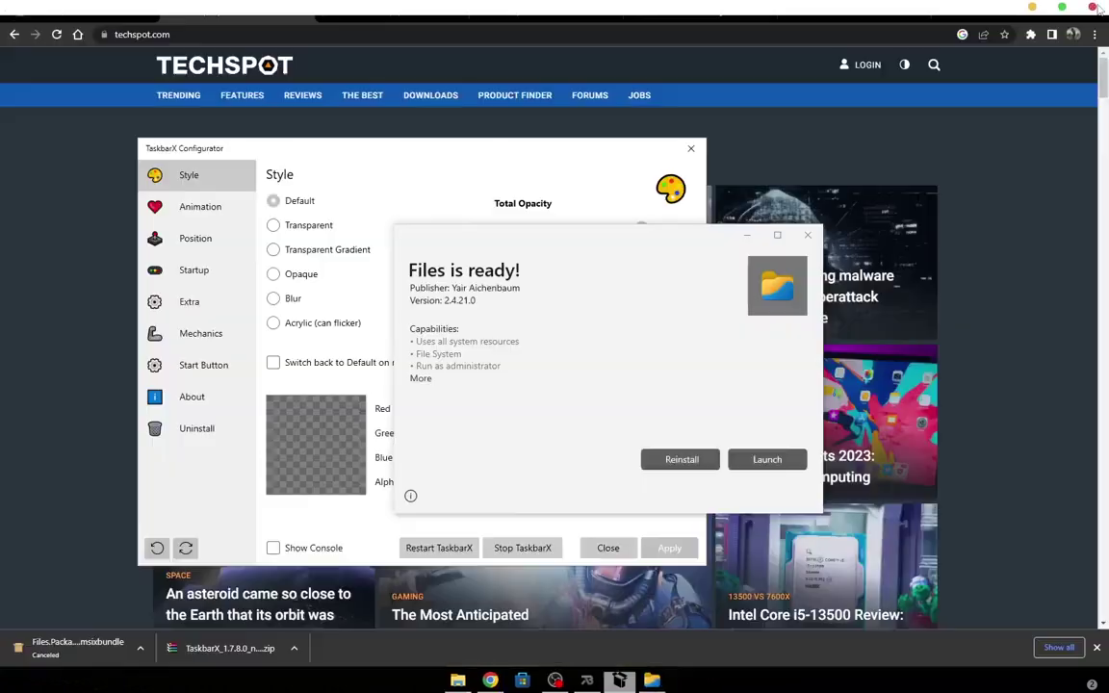
{"action": "left_click", "coordinate": [808, 235]}
{"action": "left_click", "coordinate": [690, 148]}
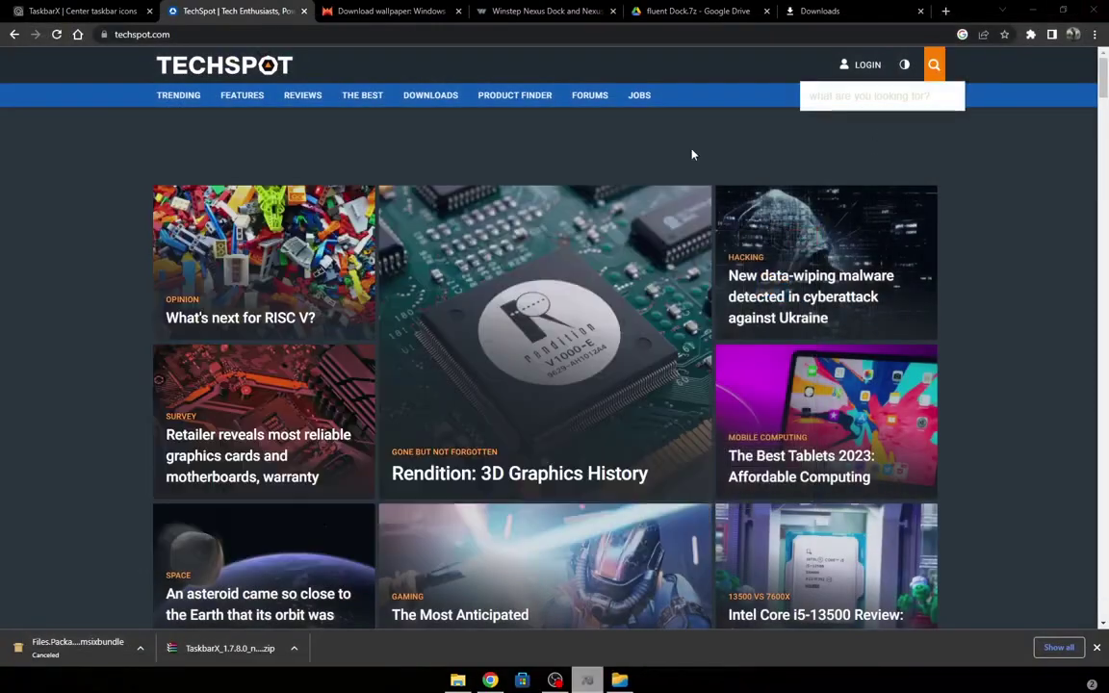
{"action": "key", "text": "super+d"}
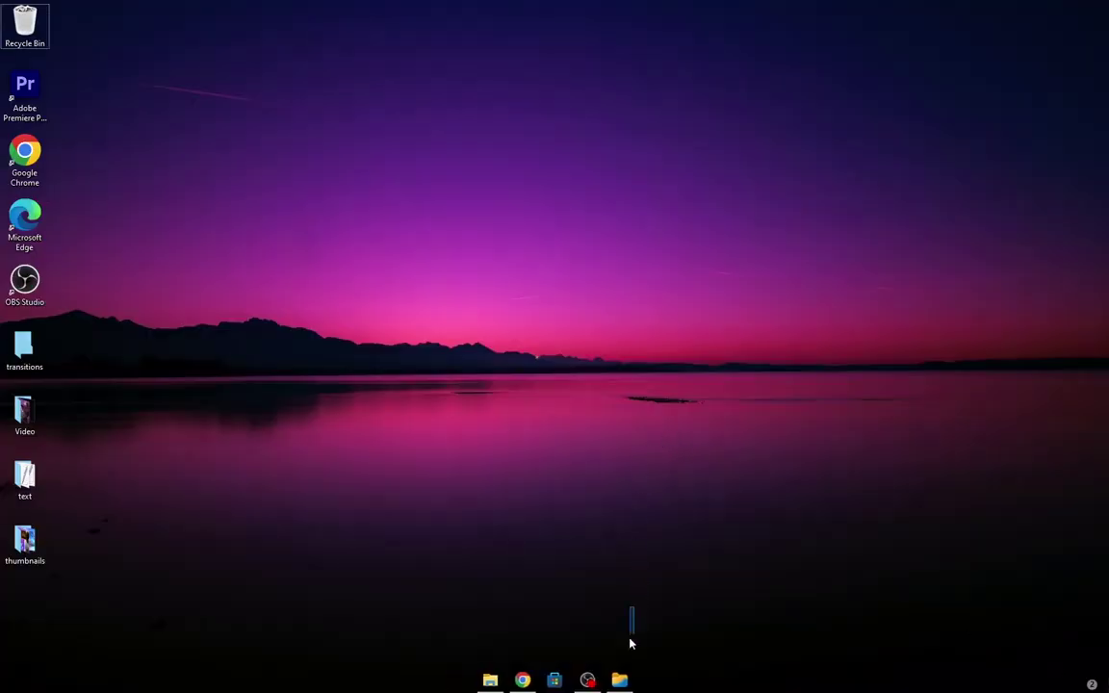
Restore Files and set its background colour to light teal in Appearance settings
{"action": "left_click", "coordinate": [620, 680]}
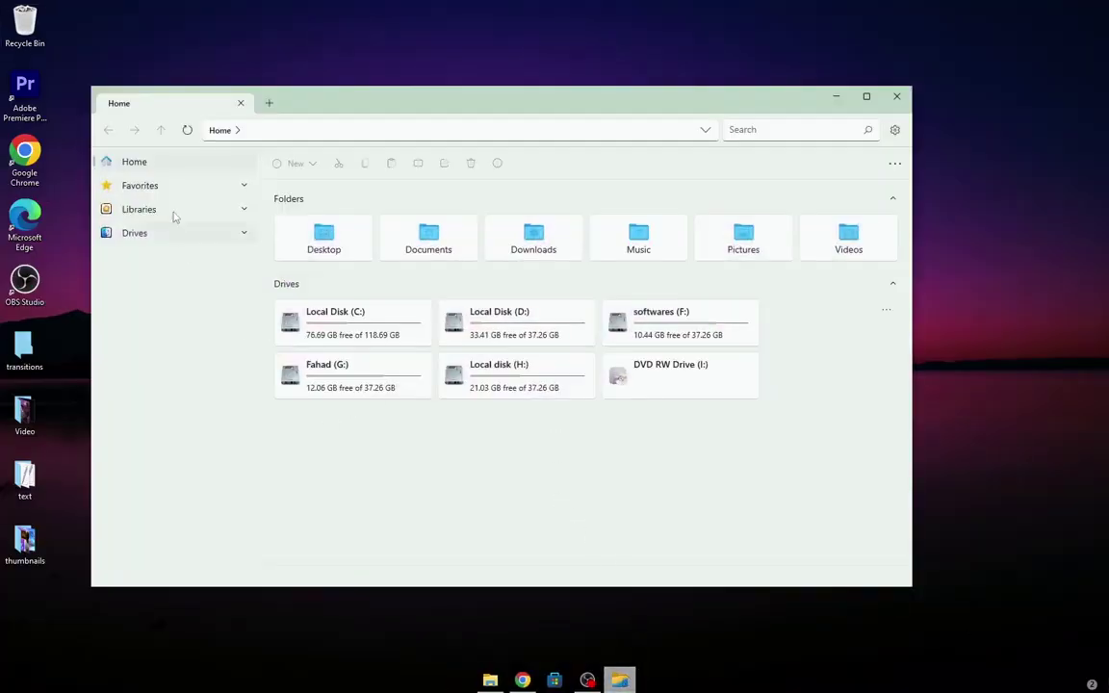
{"action": "left_click", "coordinate": [895, 131]}
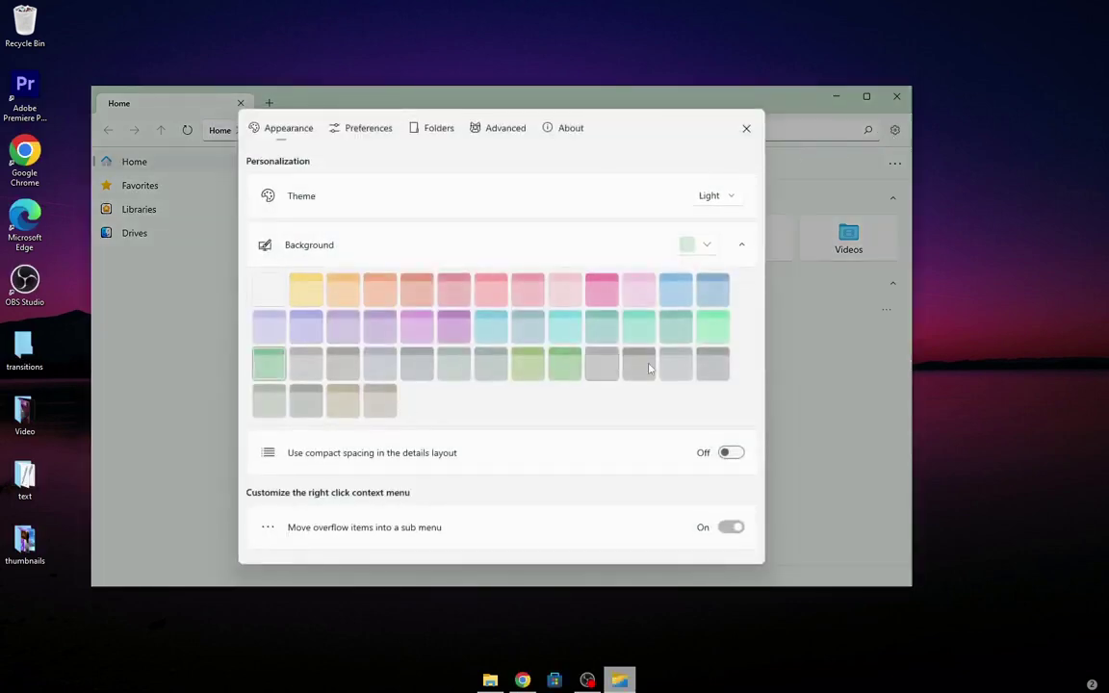
{"action": "left_click", "coordinate": [563, 330]}
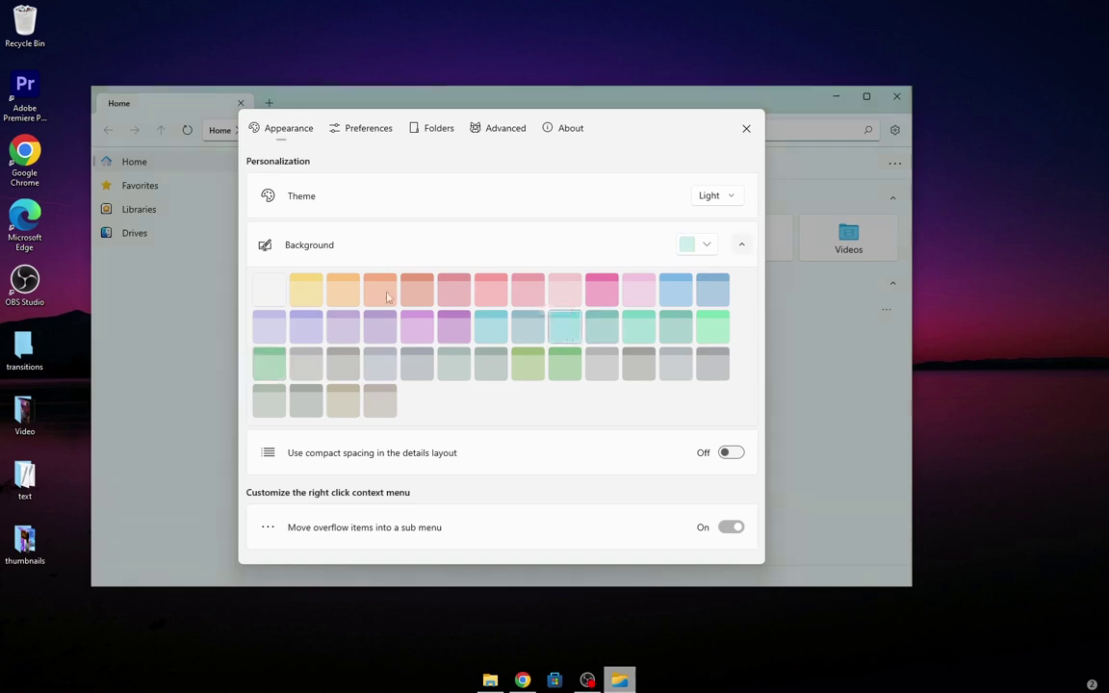
{"action": "left_click", "coordinate": [488, 325]}
{"action": "left_click", "coordinate": [488, 364]}
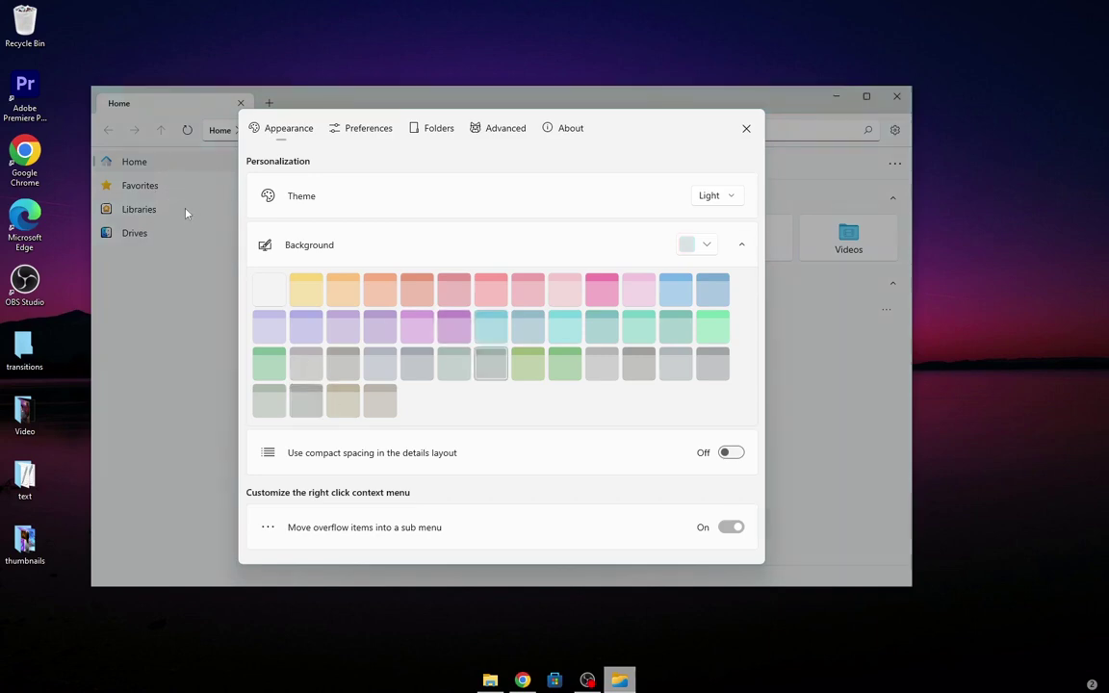
{"action": "left_click", "coordinate": [496, 325]}
Try the Dark theme, then switch Files back to the Light theme
{"action": "left_click", "coordinate": [738, 198]}
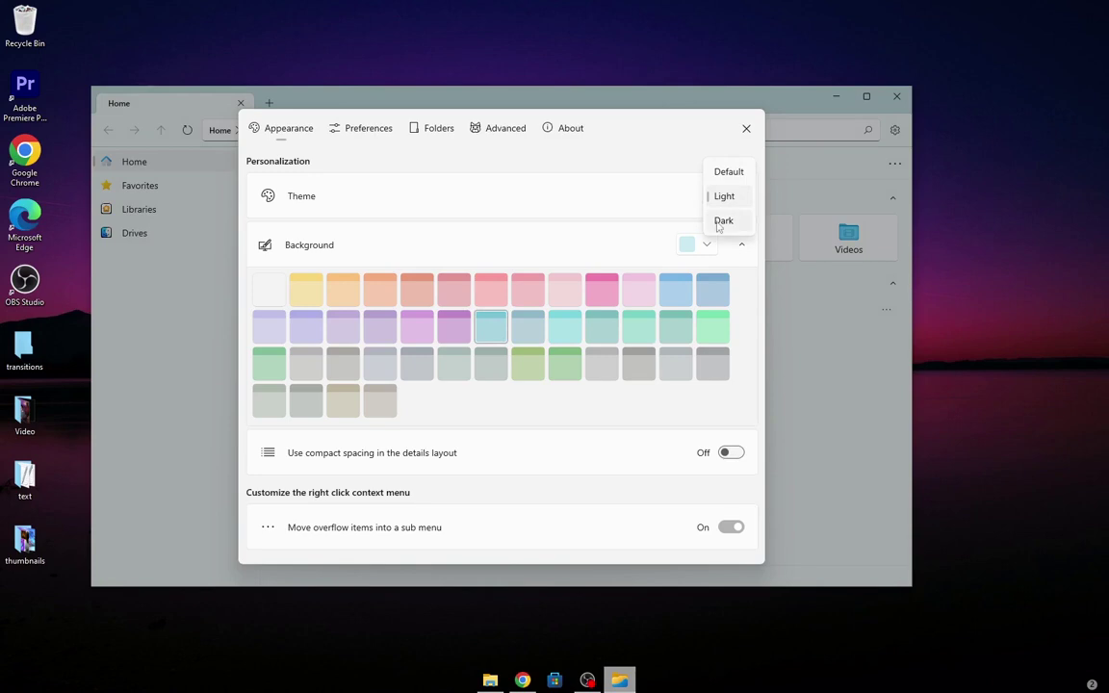
{"action": "left_click", "coordinate": [724, 222]}
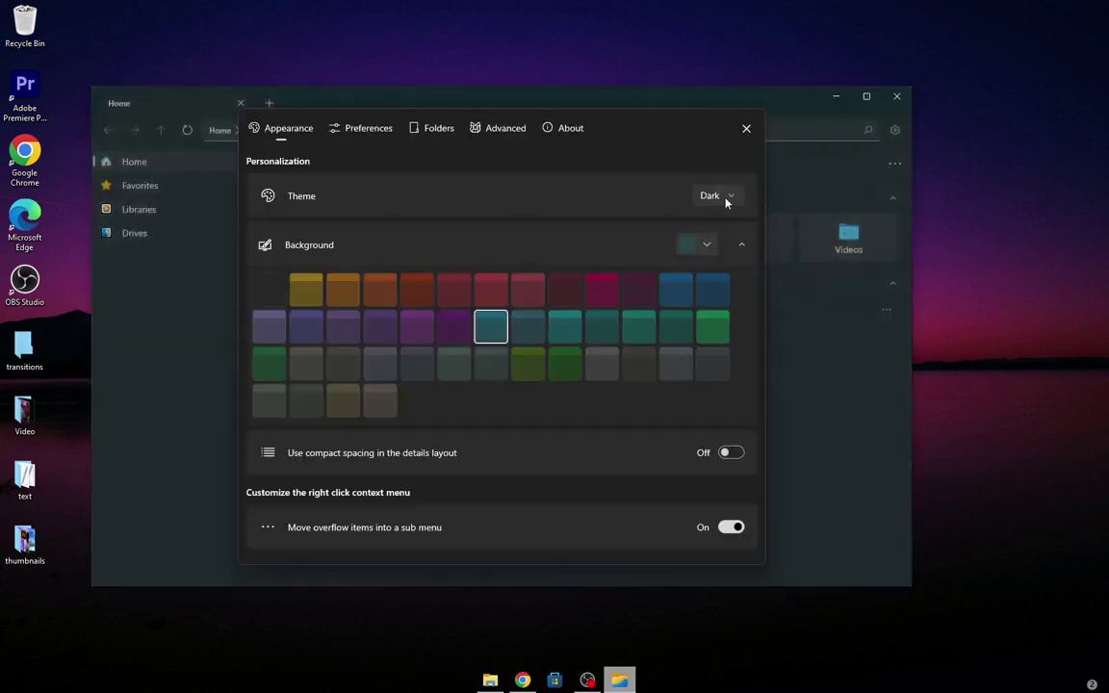
{"action": "left_click", "coordinate": [726, 197]}
{"action": "left_click", "coordinate": [727, 171]}
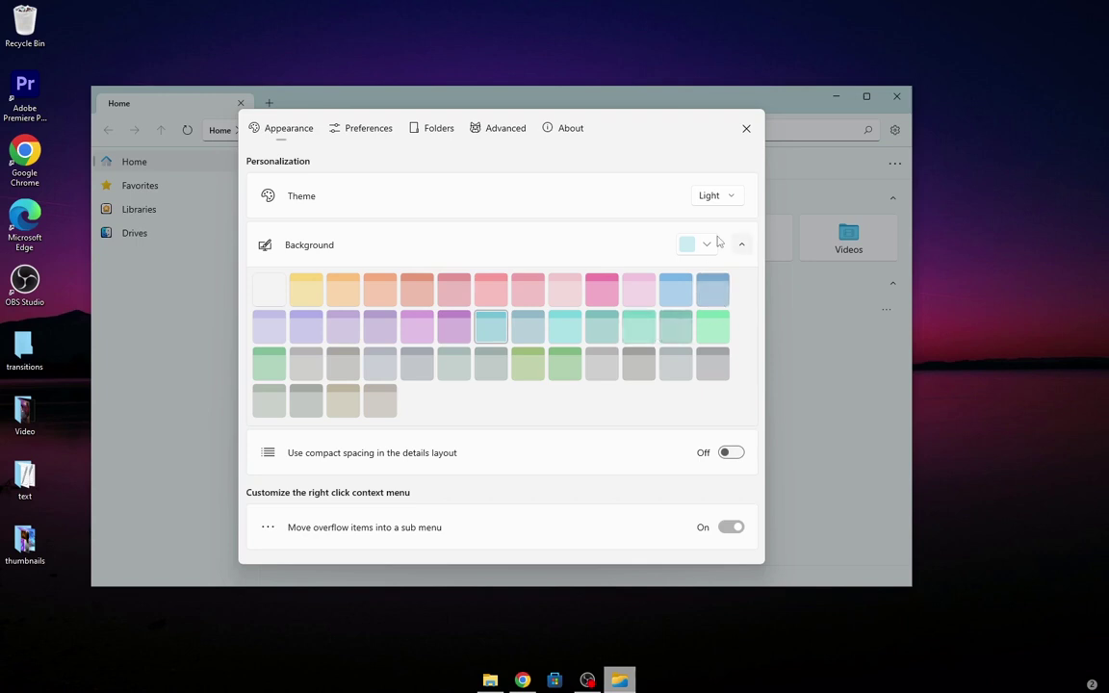
Turn on 'Set Files as the default file manager' in Advanced settings
{"action": "left_click", "coordinate": [366, 135]}
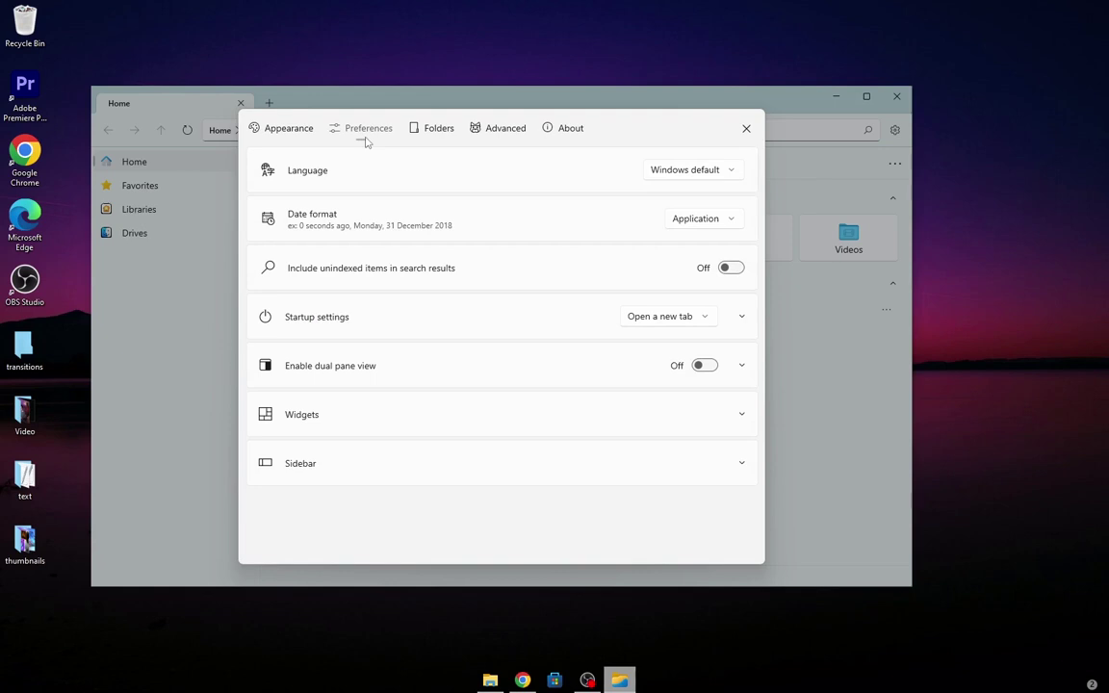
{"action": "left_click", "coordinate": [503, 131]}
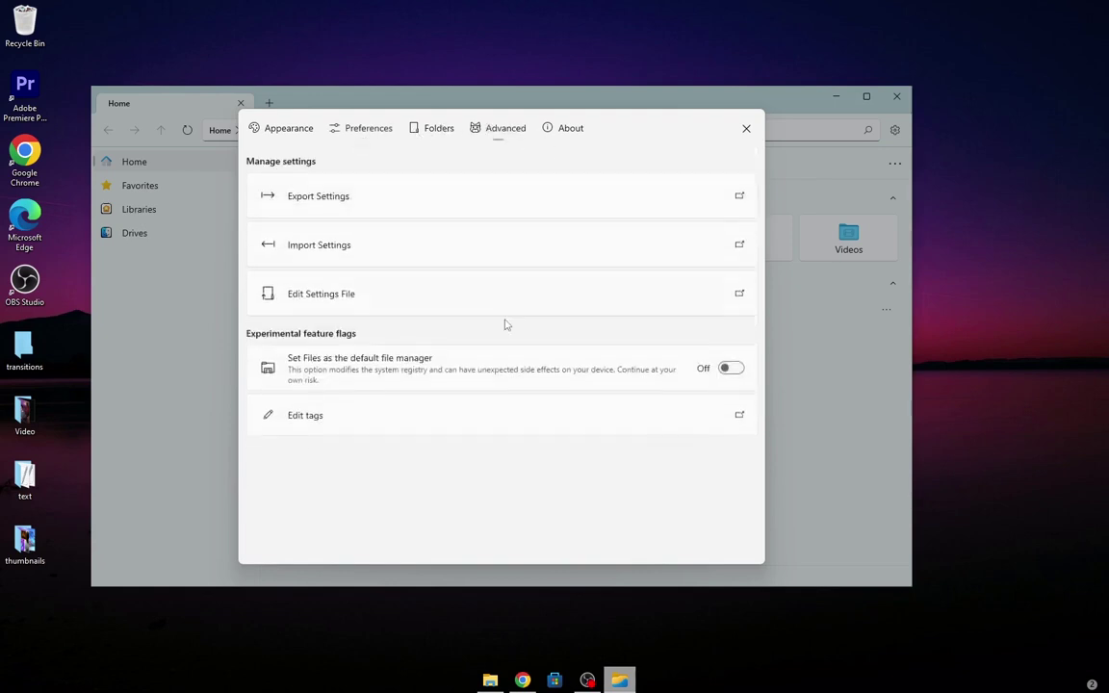
{"action": "left_click", "coordinate": [728, 370]}
Pin Files to the taskbar and unpin File Explorer
{"action": "left_click", "coordinate": [746, 129]}
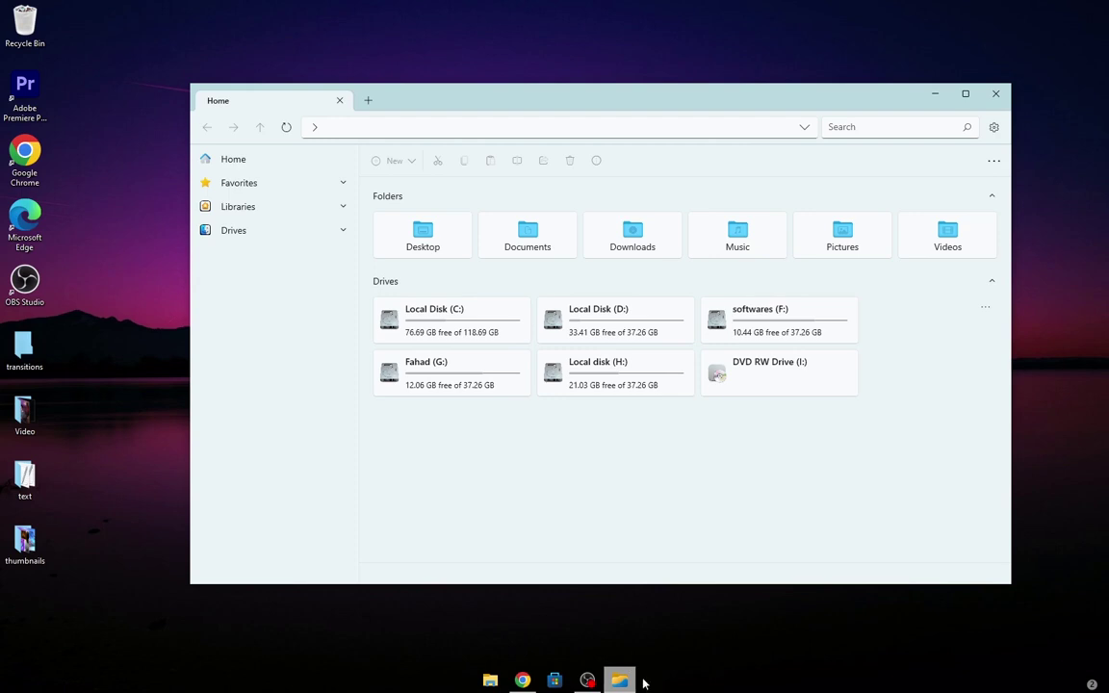
{"action": "right_click", "coordinate": [619, 681]}
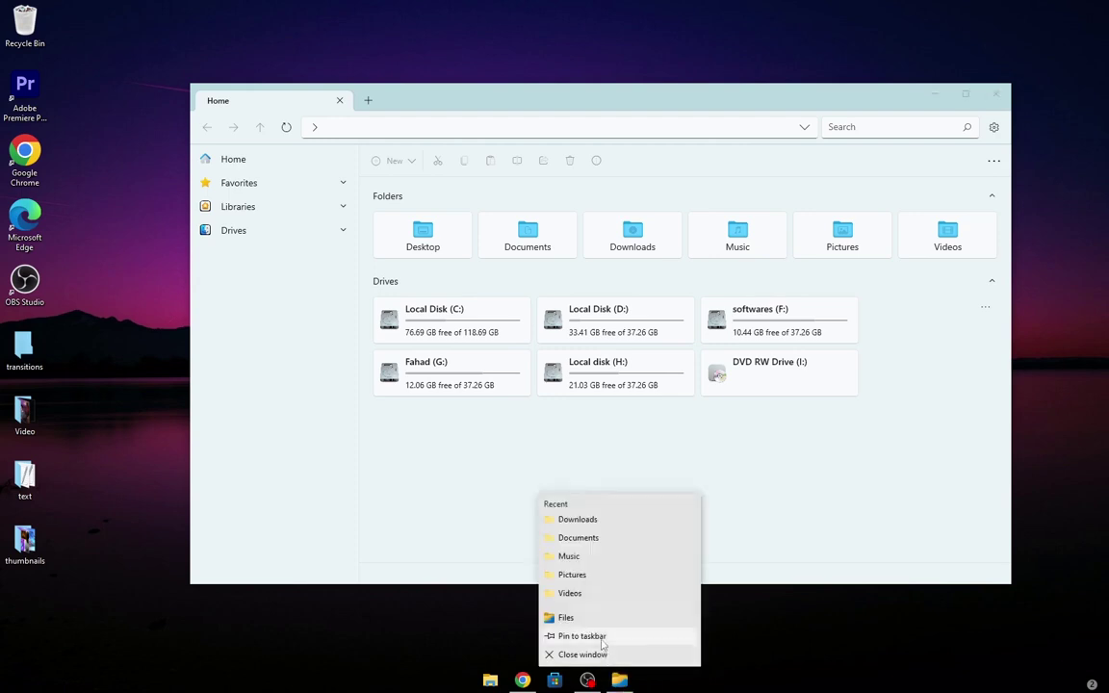
{"action": "left_click", "coordinate": [602, 655]}
{"action": "right_click", "coordinate": [493, 682]}
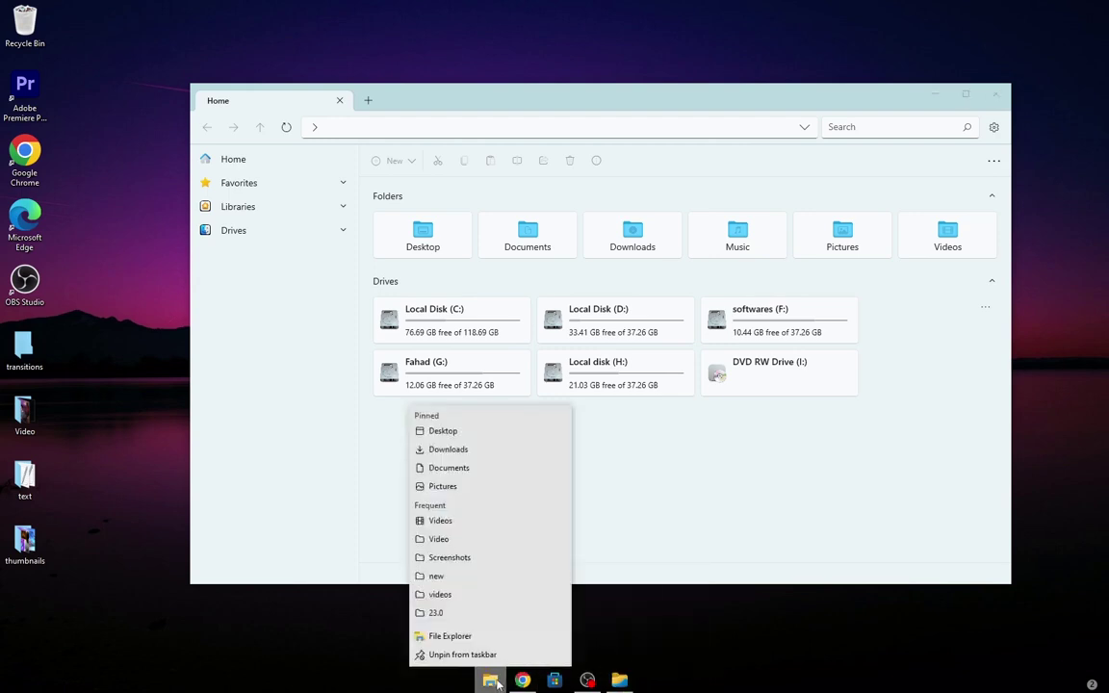
{"action": "left_click", "coordinate": [454, 652]}
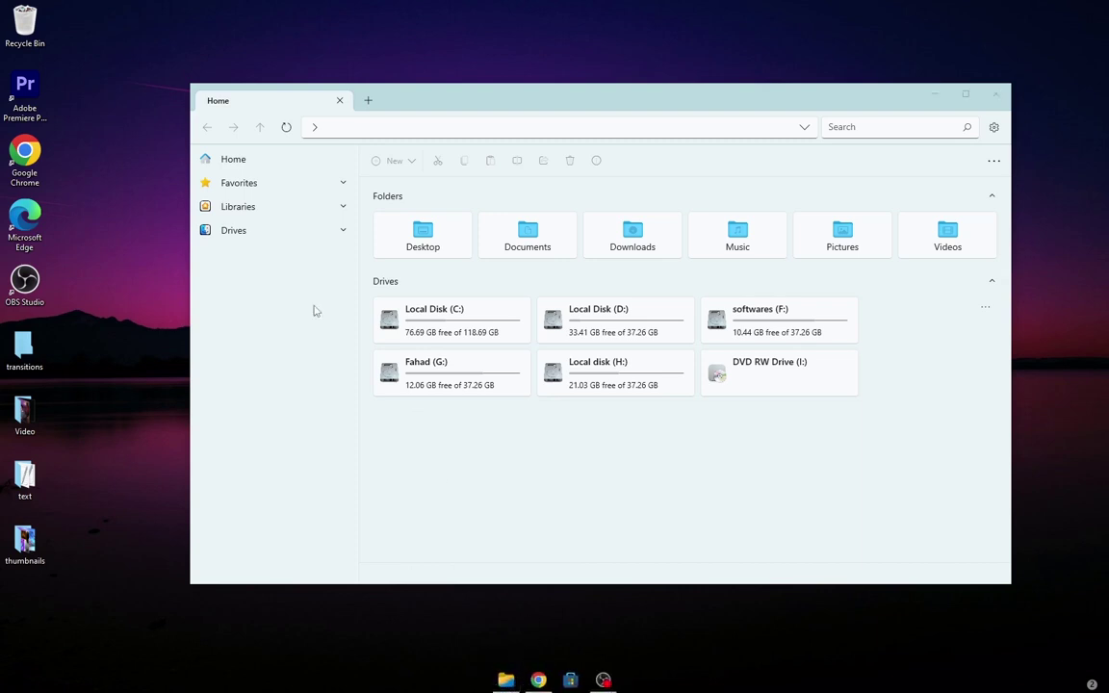
Expand the sidebar's drives, libraries and favourites, then open the Downloads folder
{"action": "left_click", "coordinate": [323, 231]}
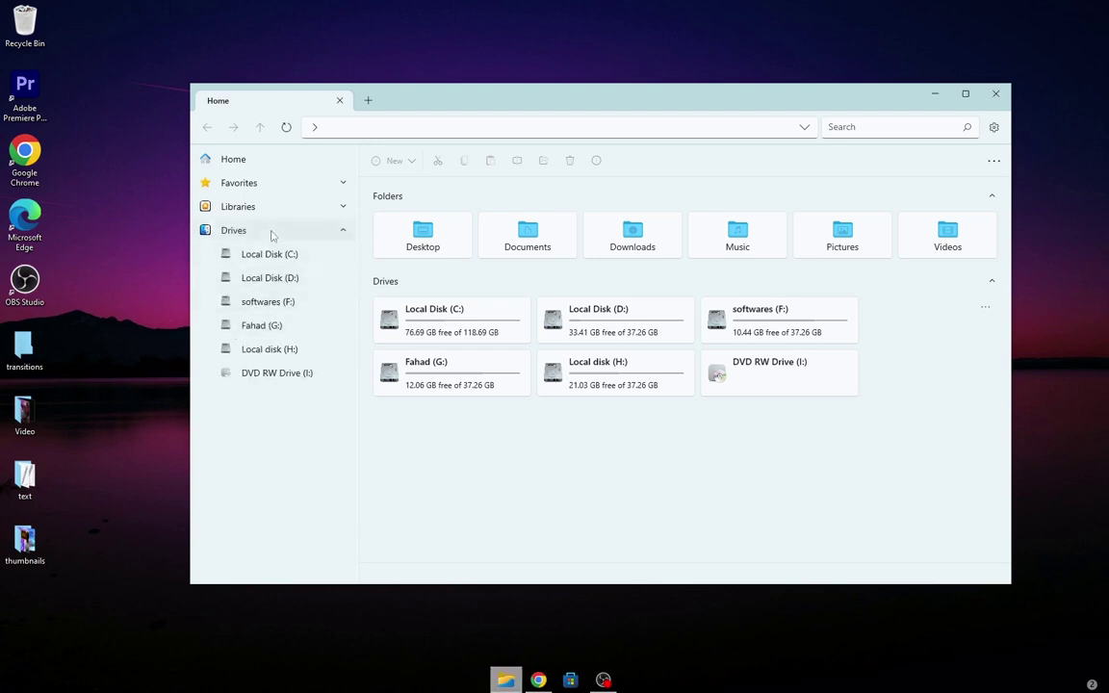
{"action": "left_click", "coordinate": [308, 210]}
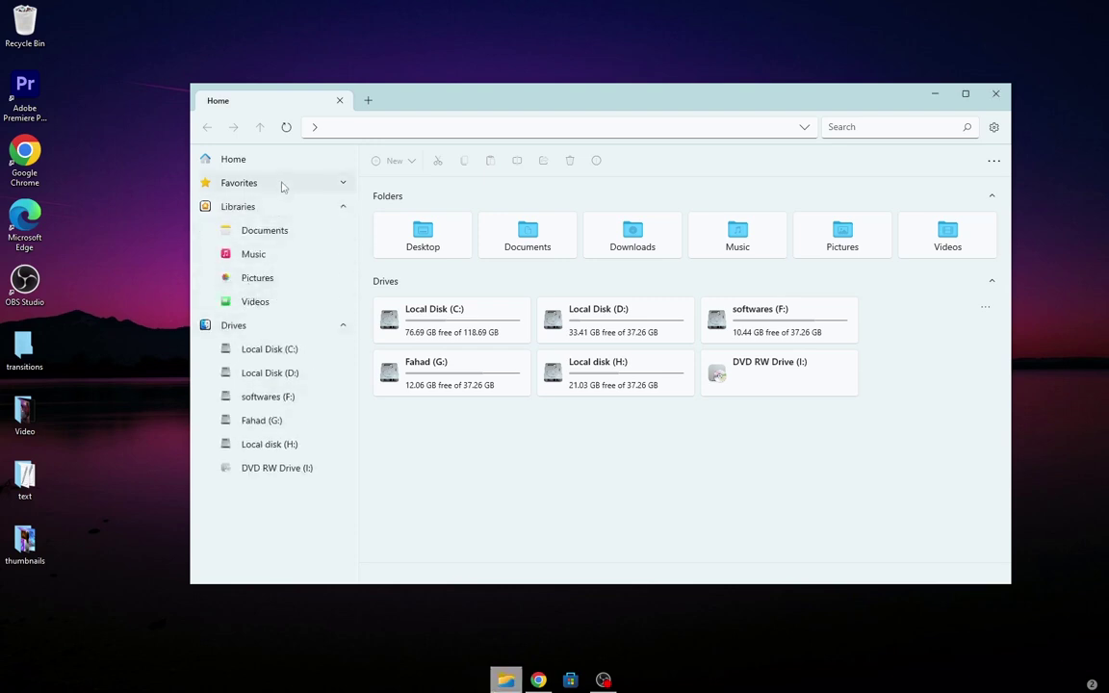
{"action": "left_click", "coordinate": [282, 185]}
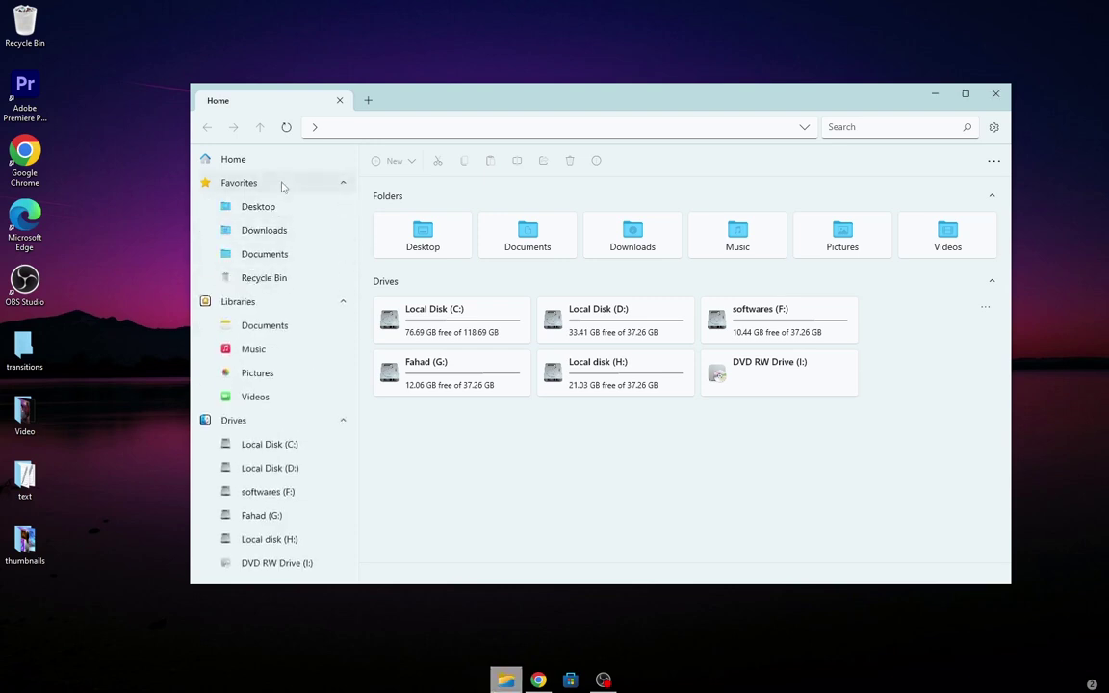
{"action": "left_click", "coordinate": [261, 330]}
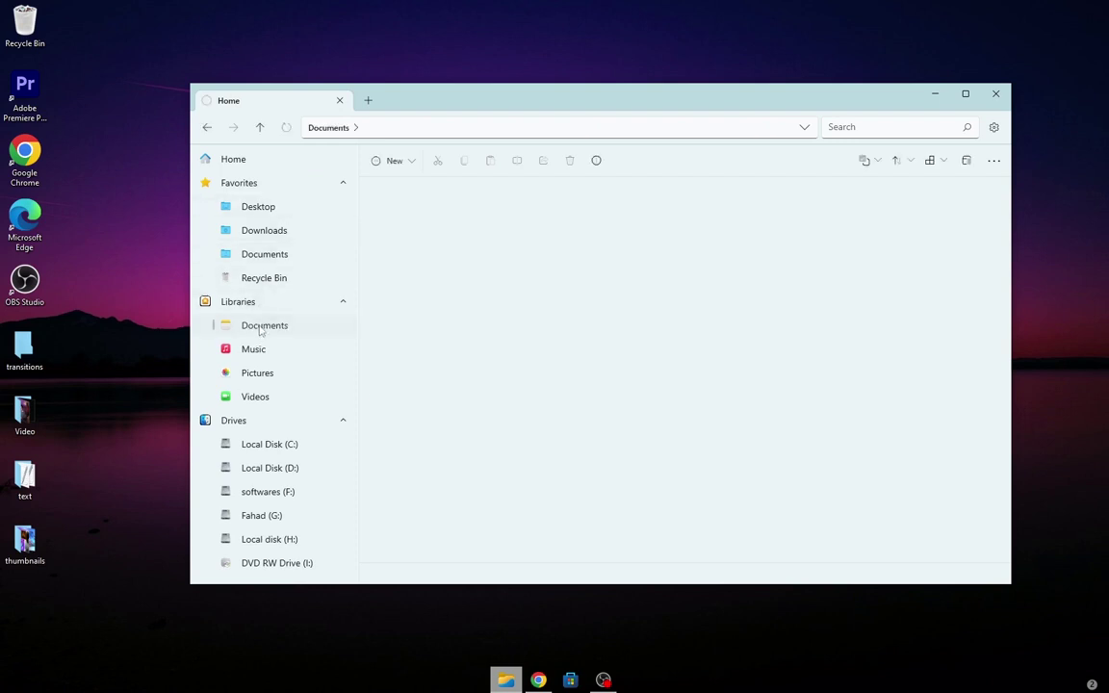
{"action": "left_click", "coordinate": [270, 239]}
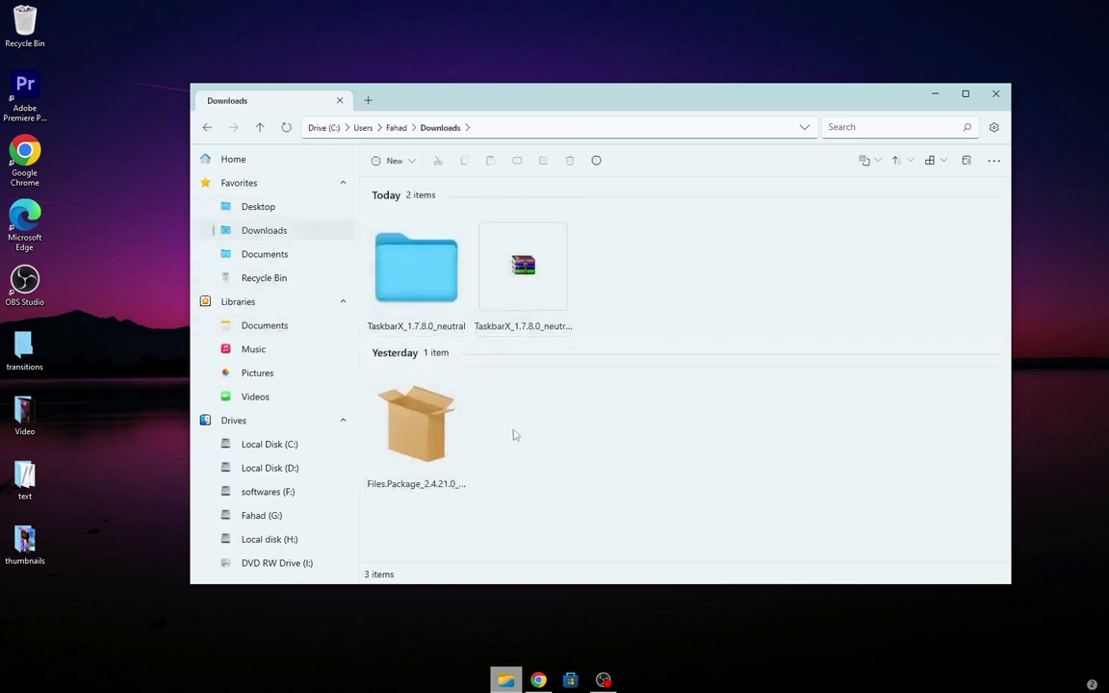
Download the Windows 11 2560x1440 wallpaper from the uhdwallpapers page in Chrome
{"action": "left_click", "coordinate": [996, 95]}
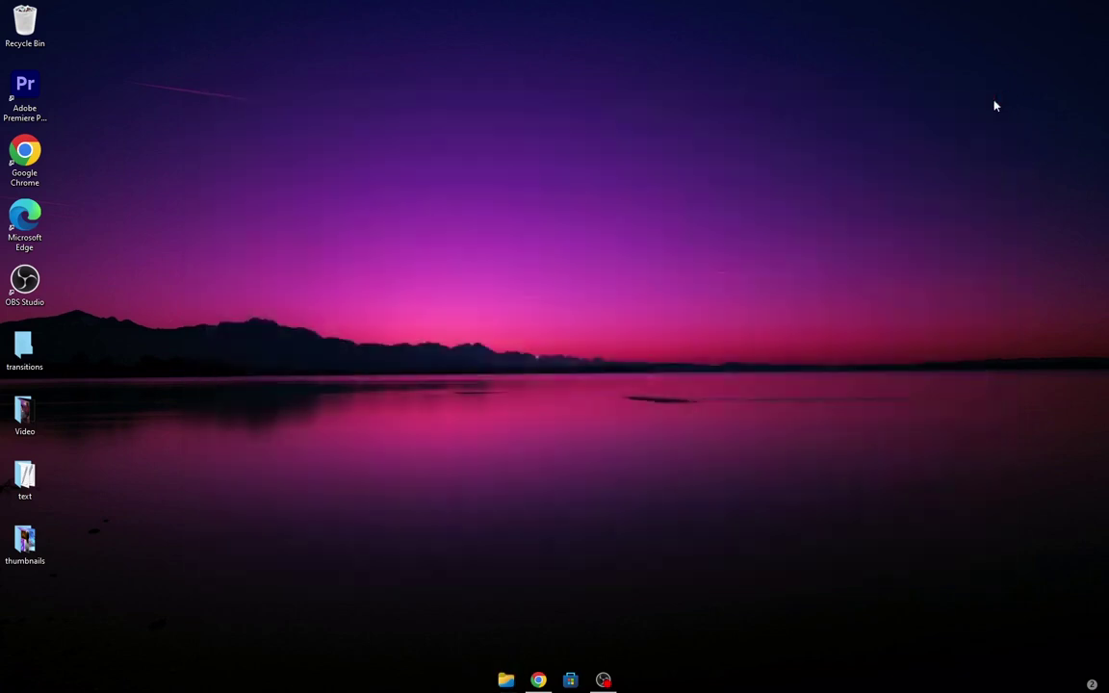
{"action": "left_click", "coordinate": [538, 679]}
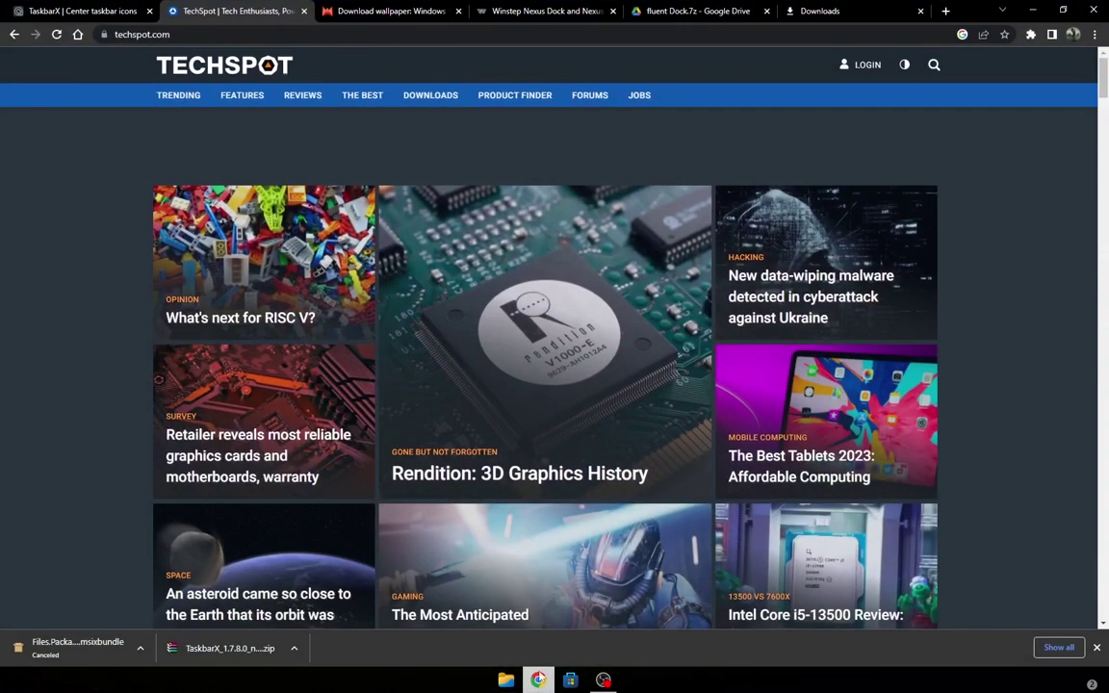
{"action": "left_click", "coordinate": [384, 10]}
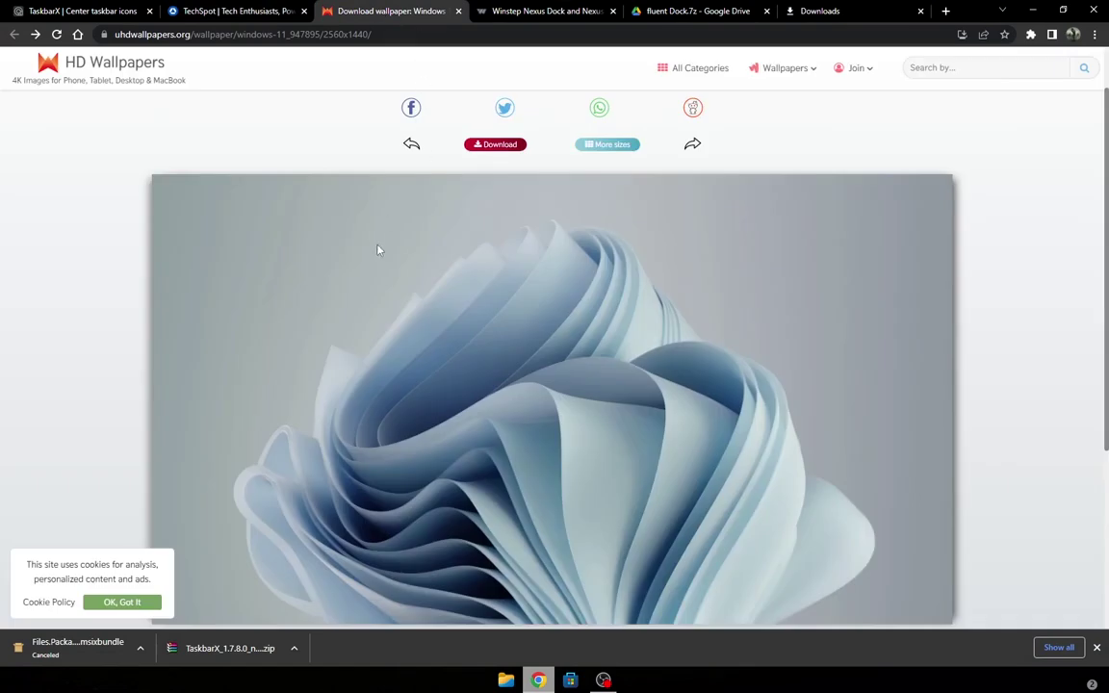
{"action": "scroll", "coordinate": [378, 250], "scroll_direction": "down", "scroll_amount": 1}
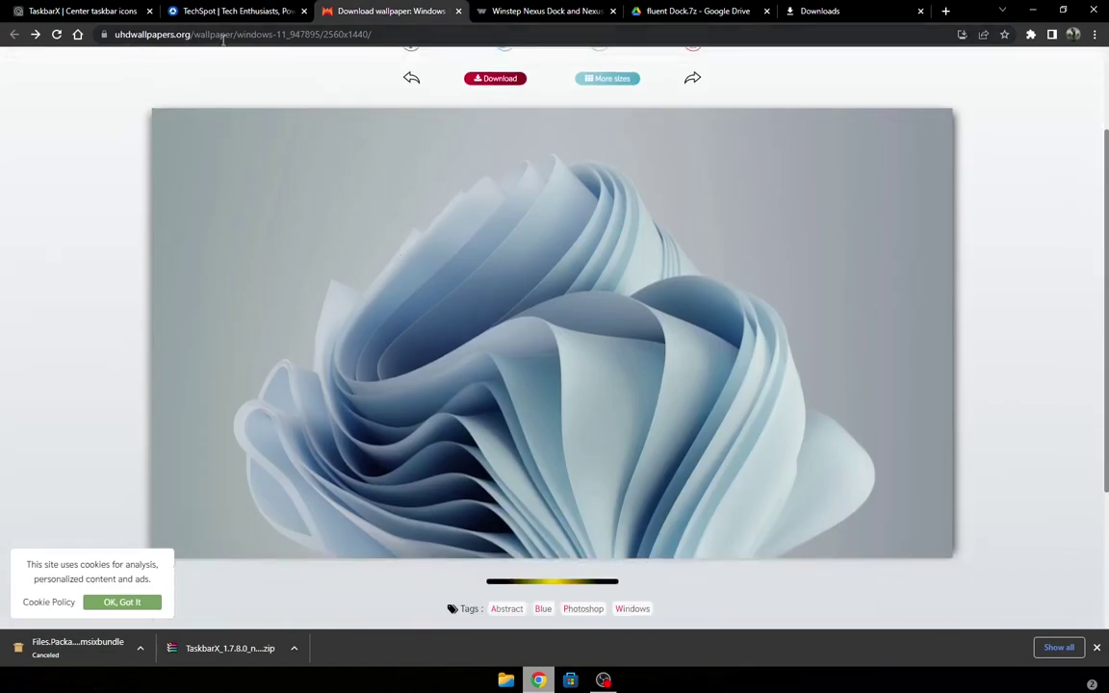
{"action": "scroll", "coordinate": [352, 58], "scroll_direction": "up", "scroll_amount": 2}
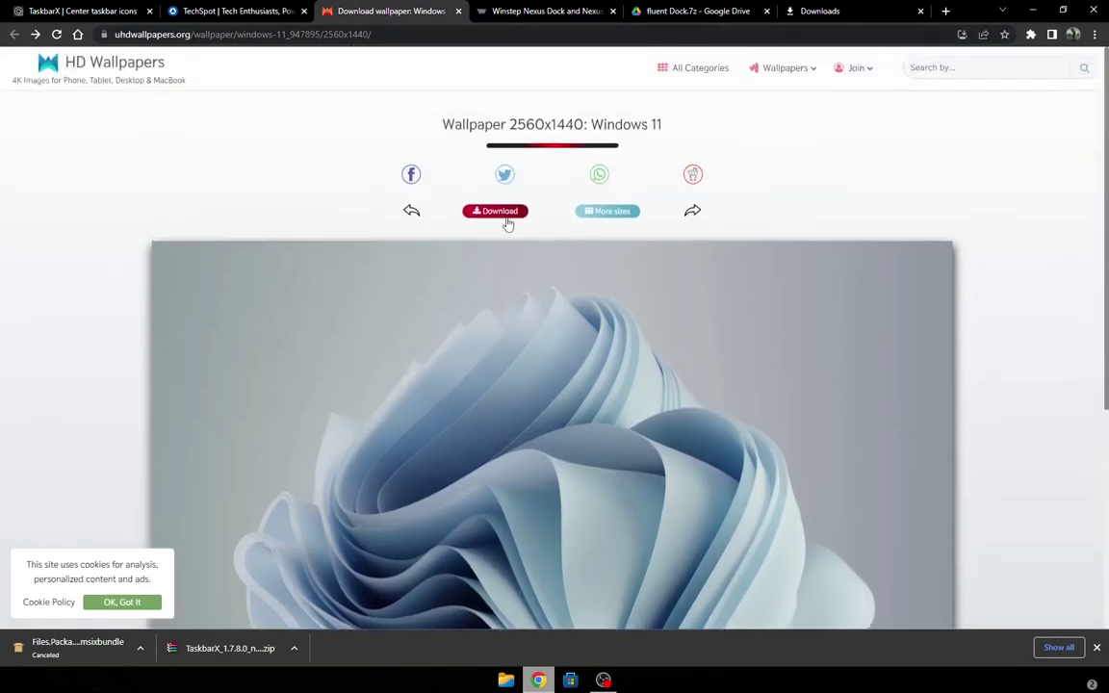
{"action": "left_click", "coordinate": [498, 213]}
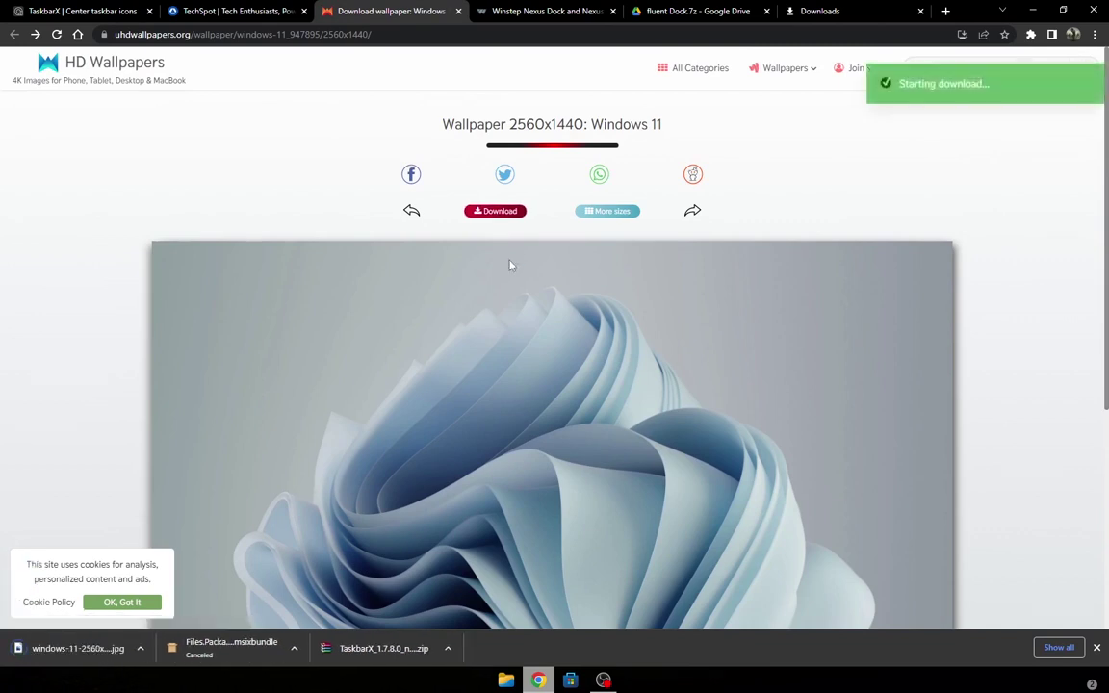
Open the downloaded jpg in Photos, set it as the desktop background, and close Photos
{"action": "left_click", "coordinate": [140, 651]}
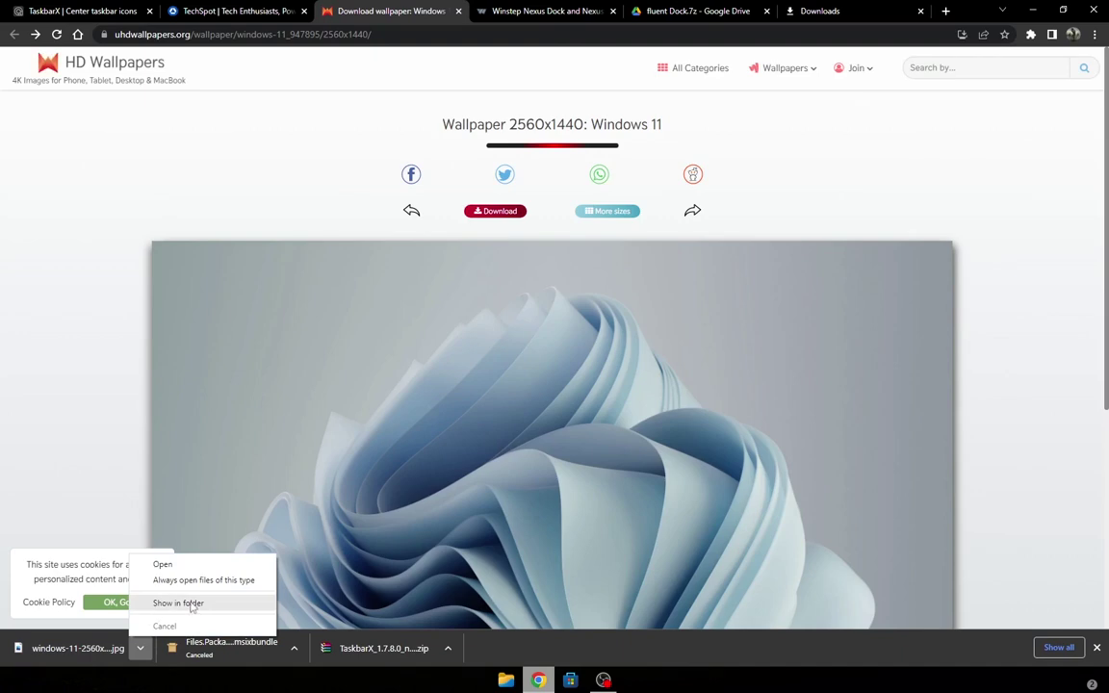
{"action": "left_click", "coordinate": [190, 565]}
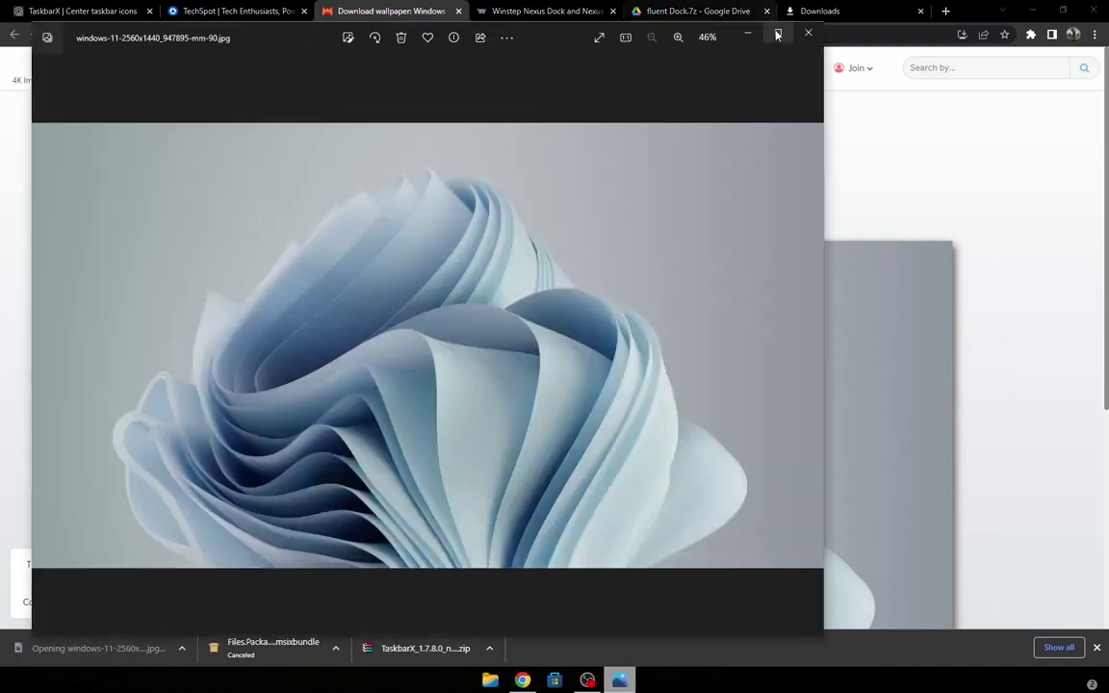
{"action": "left_click", "coordinate": [776, 35]}
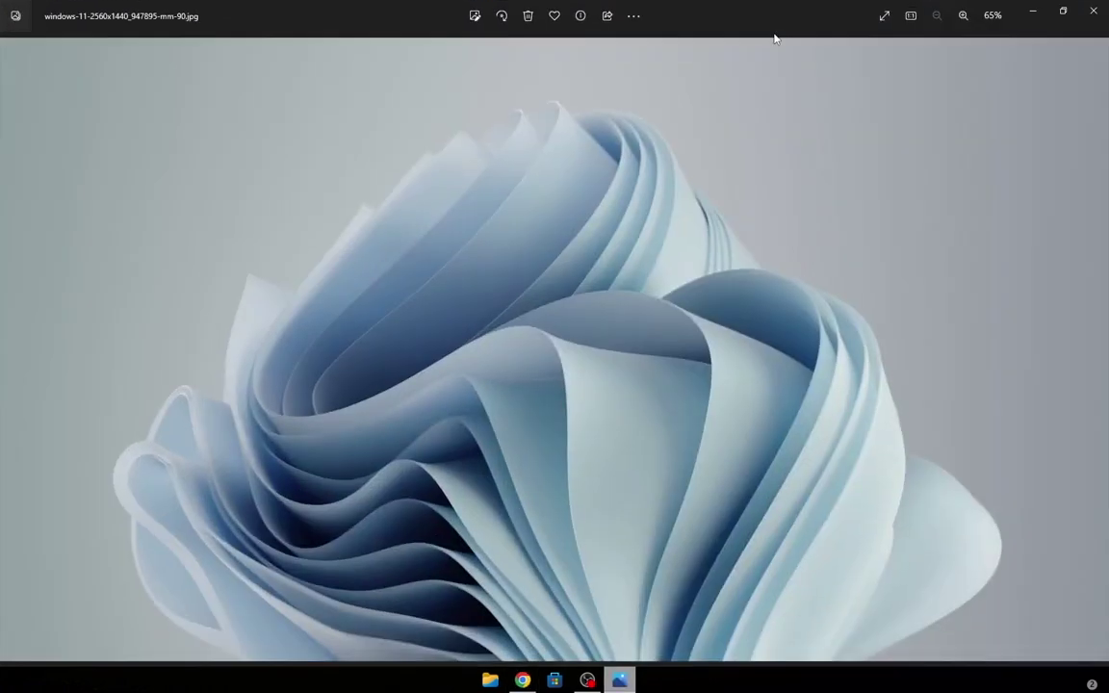
{"action": "right_click", "coordinate": [499, 234]}
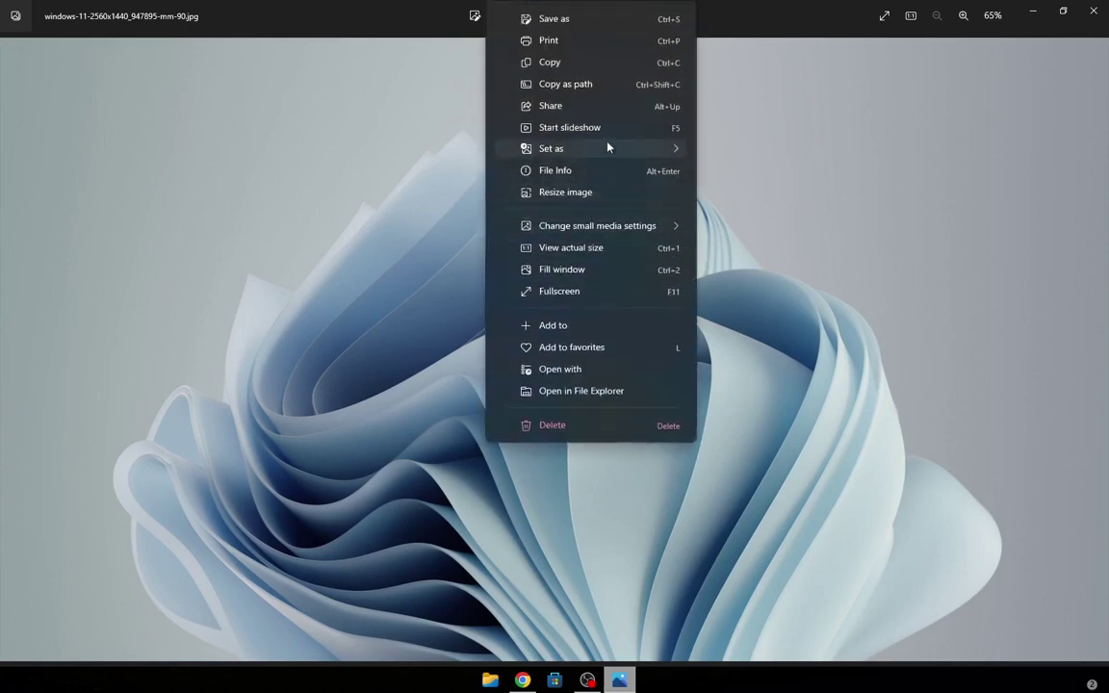
{"action": "mouse_move", "coordinate": [630, 152]}
{"action": "left_click", "coordinate": [738, 175]}
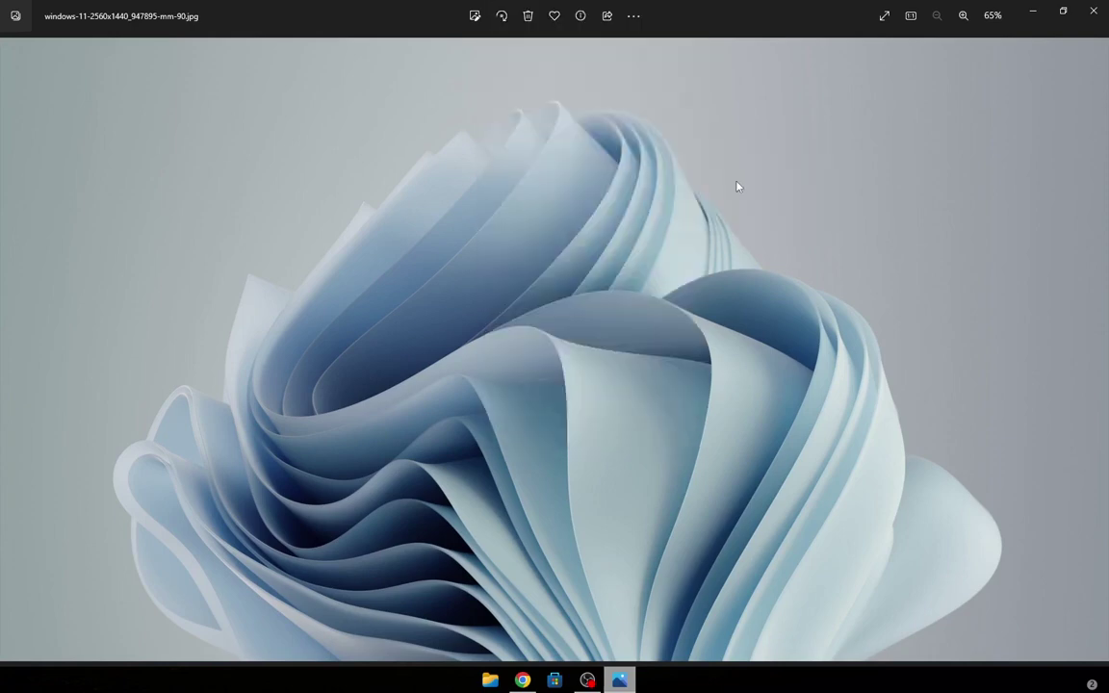
{"action": "left_click", "coordinate": [1093, 11]}
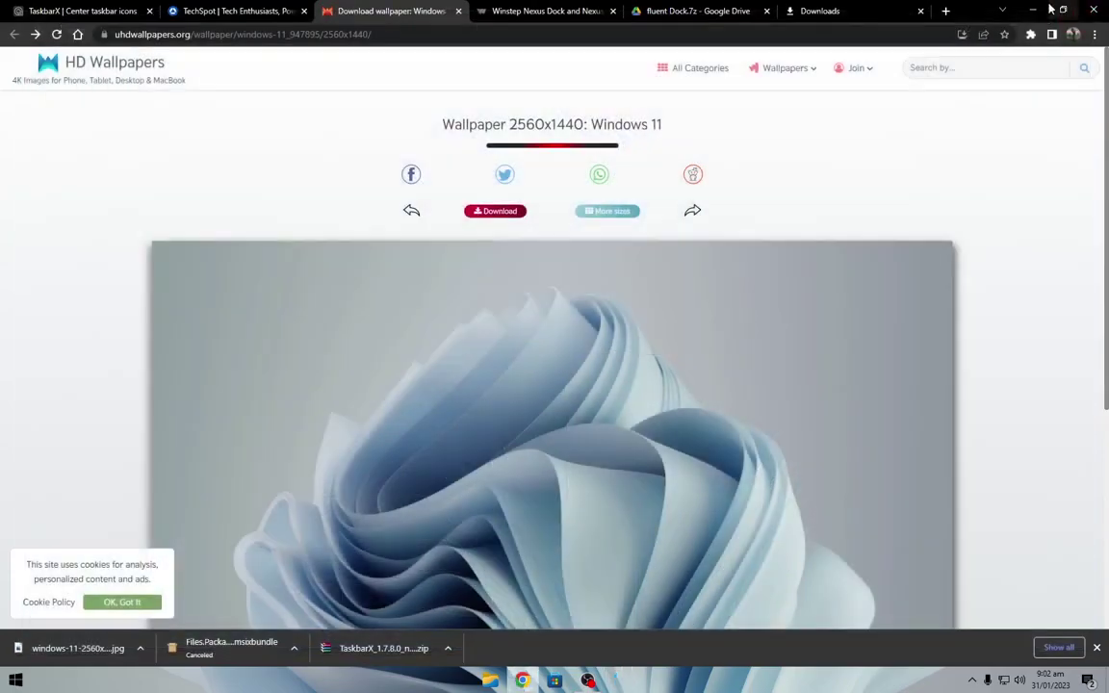
Turn off Show desktop icons so only the Windows 11 wallpaper shows, then return to Chrome
{"action": "key", "text": "super+d"}
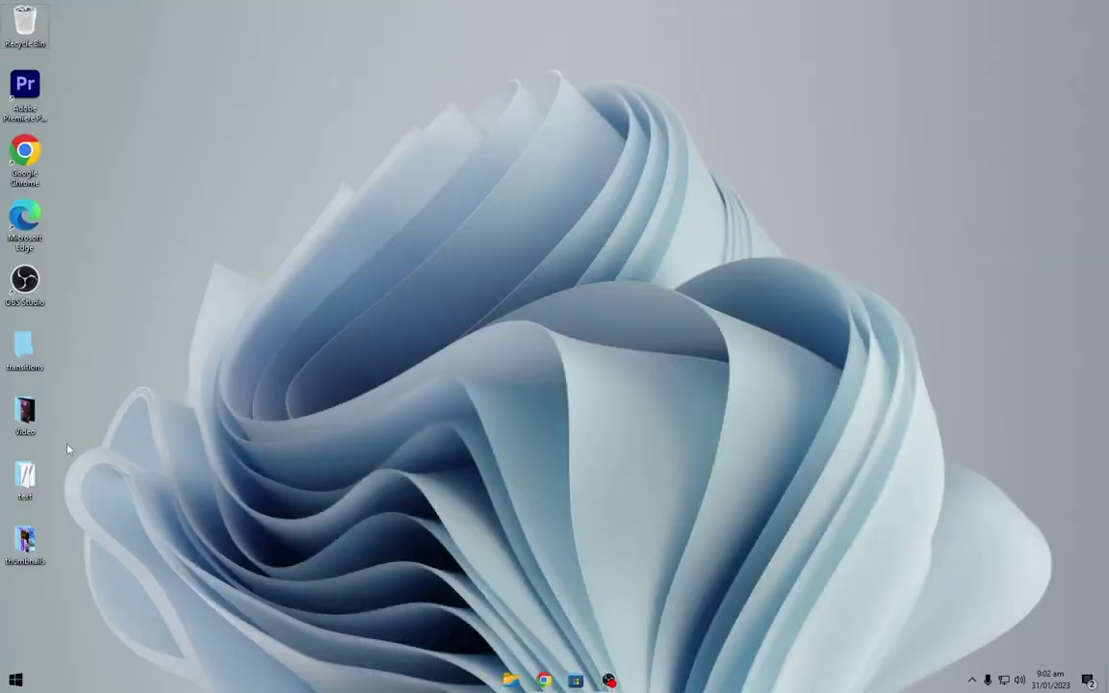
{"action": "right_click", "coordinate": [134, 223]}
{"action": "mouse_move", "coordinate": [217, 229]}
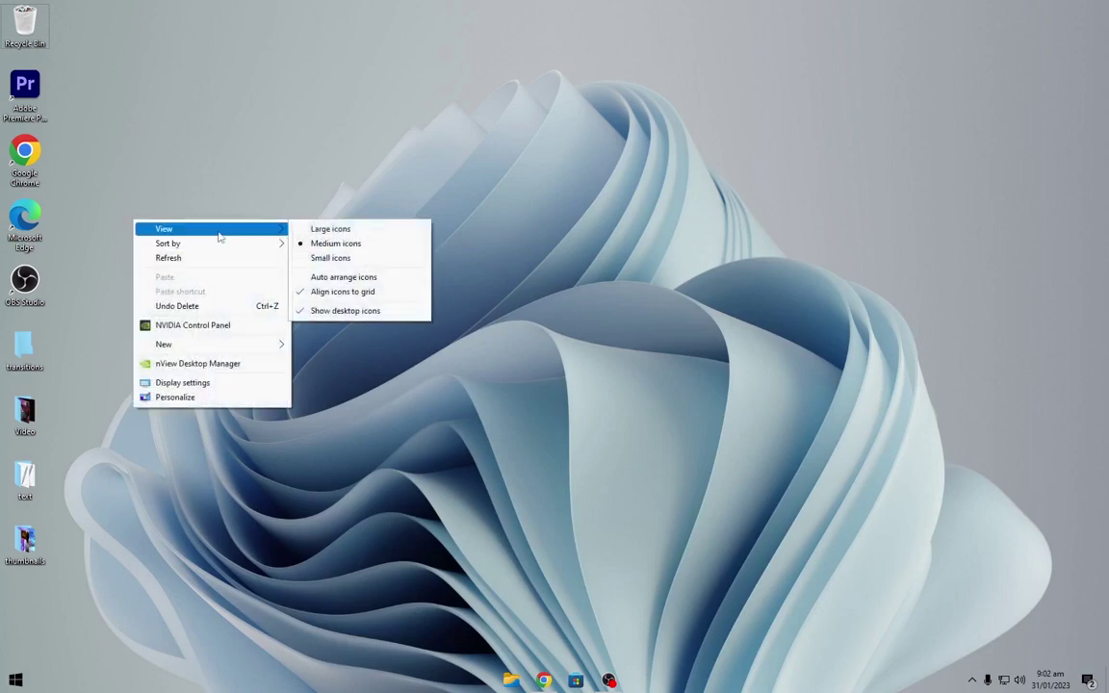
{"action": "left_click", "coordinate": [348, 311]}
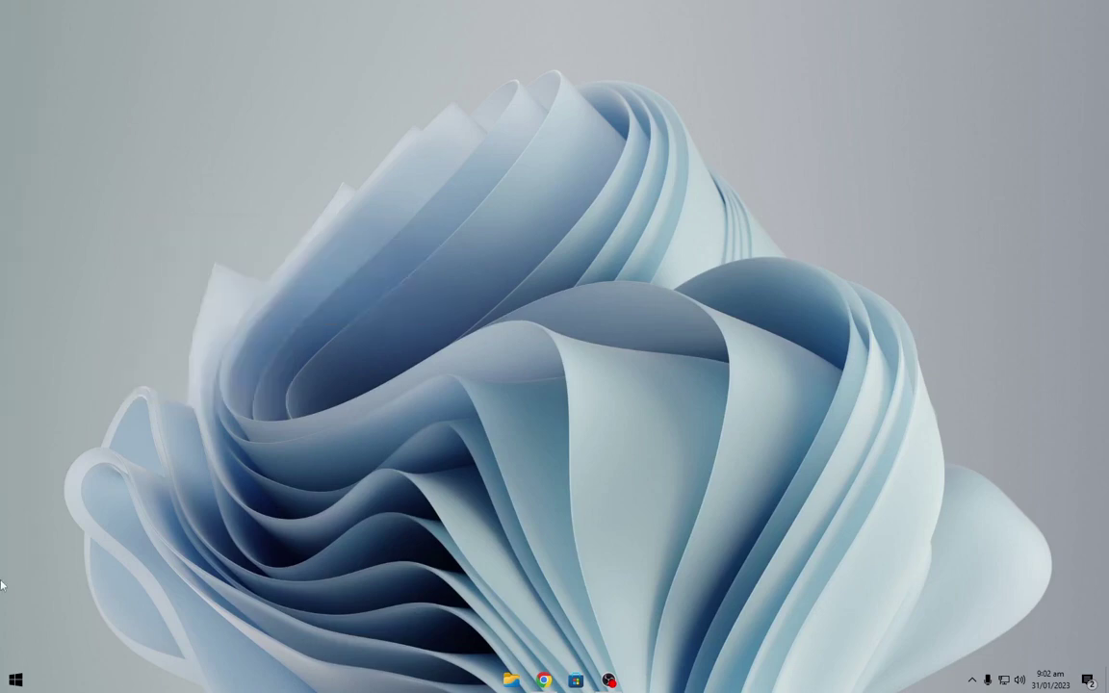
{"action": "left_click", "coordinate": [544, 680]}
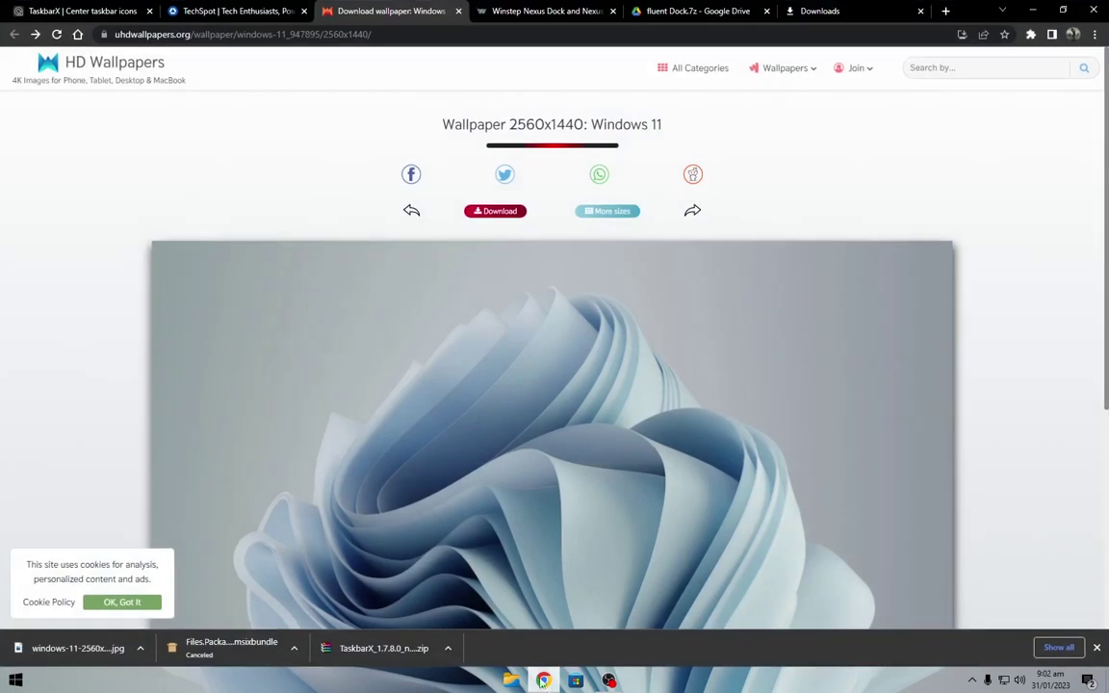
Download nexus.zip from winstep.net and the fluent Dock.7z archive from Google Drive
{"action": "left_click", "coordinate": [515, 10]}
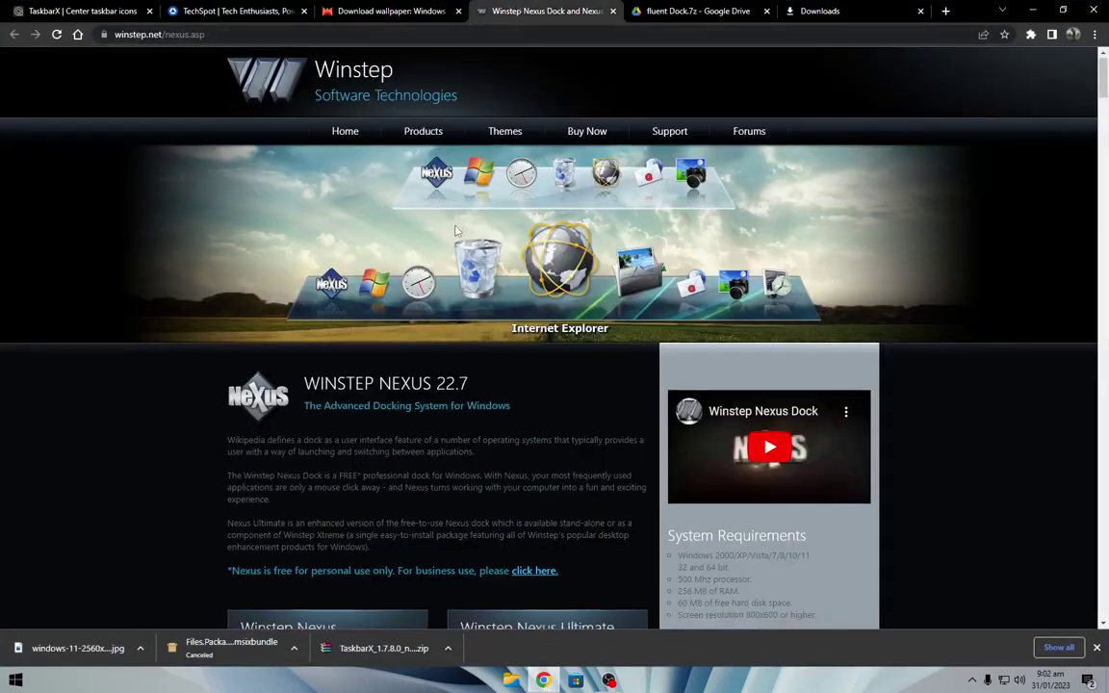
{"action": "scroll", "coordinate": [373, 366], "scroll_direction": "down", "scroll_amount": 3}
{"action": "left_click", "coordinate": [395, 472]}
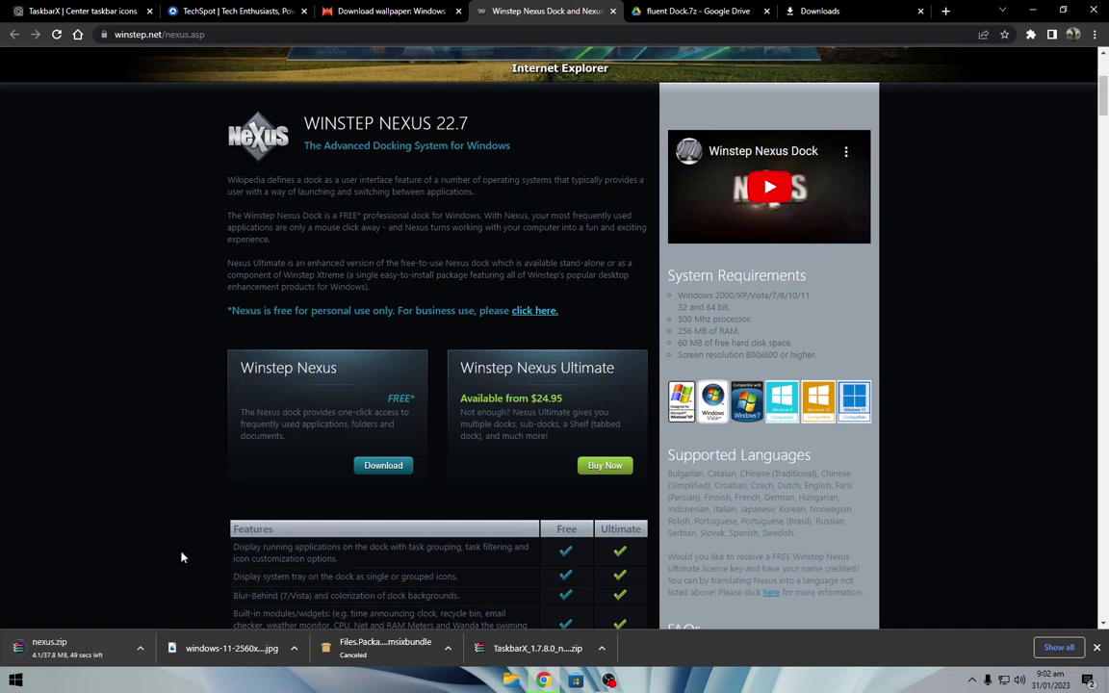
{"action": "left_click", "coordinate": [681, 8]}
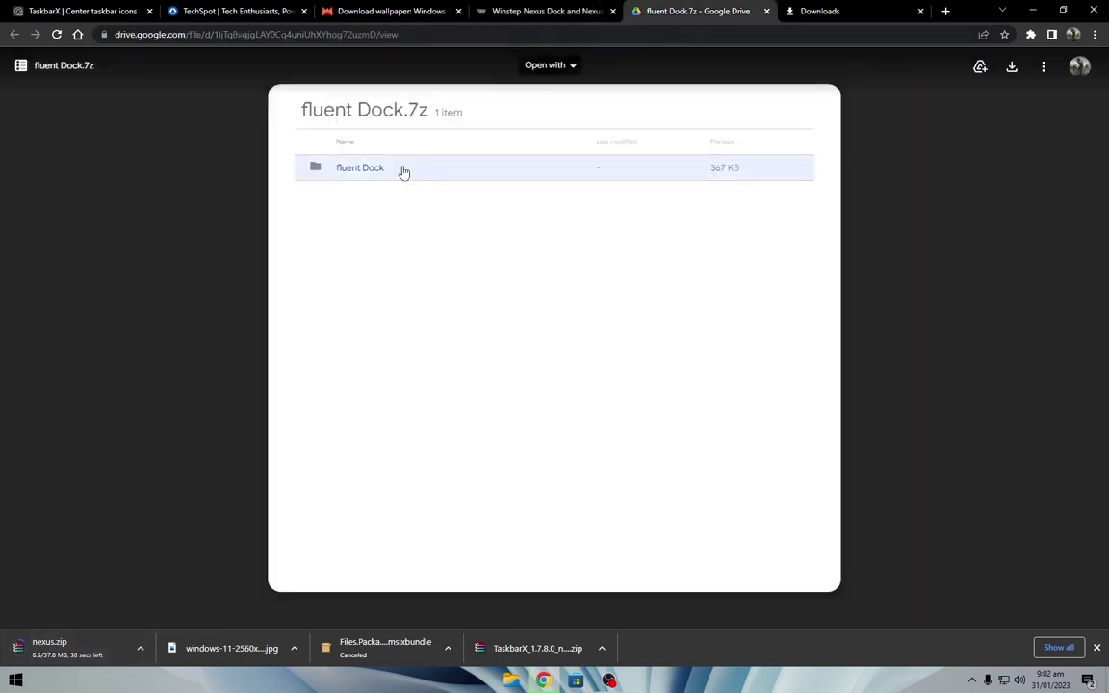
{"action": "left_click_drag", "start_coordinate": [308, 98], "coordinate": [472, 113]}
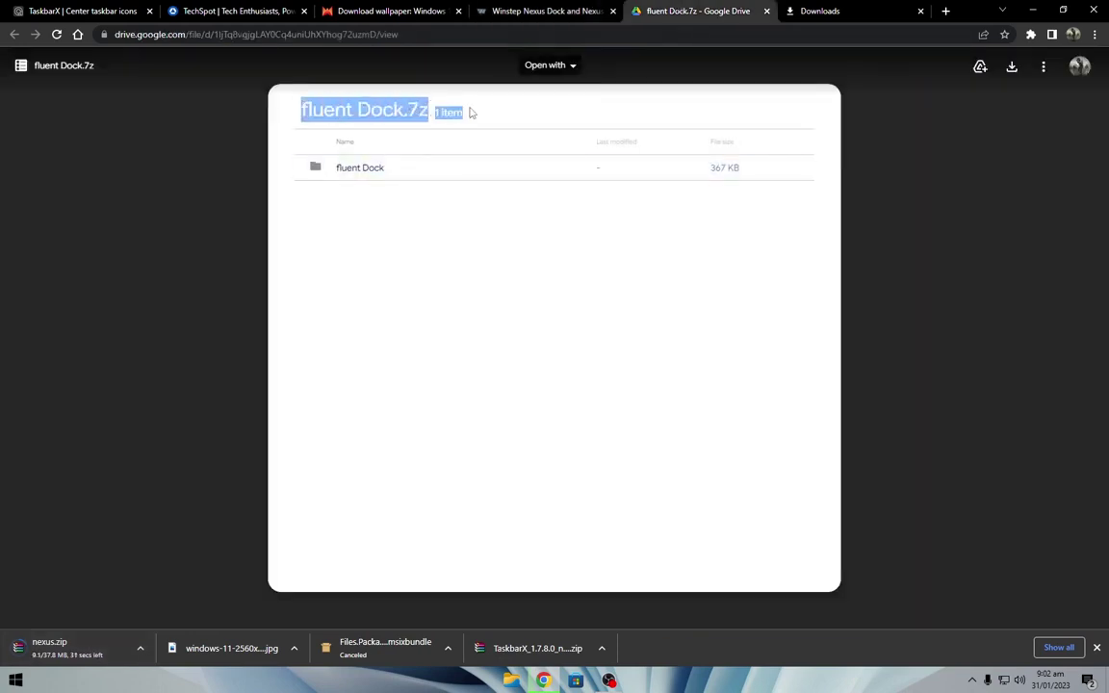
{"action": "left_click", "coordinate": [1011, 68]}
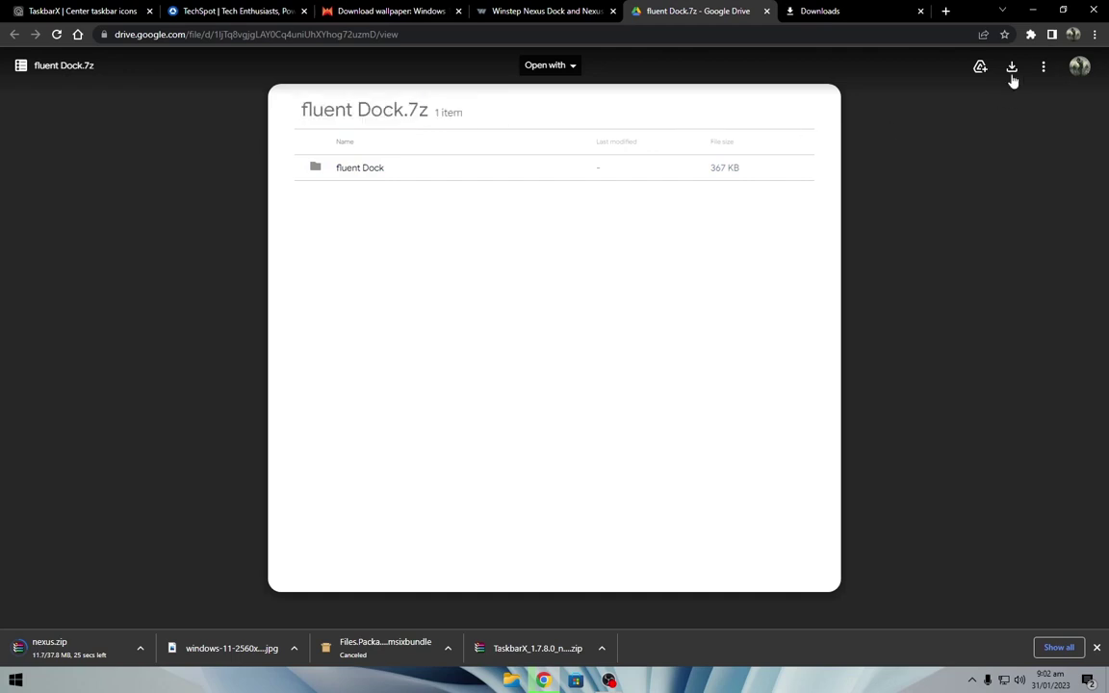
Show the nexus.zip download in its folder and clear the screen to the desktop
{"action": "left_click", "coordinate": [294, 656]}
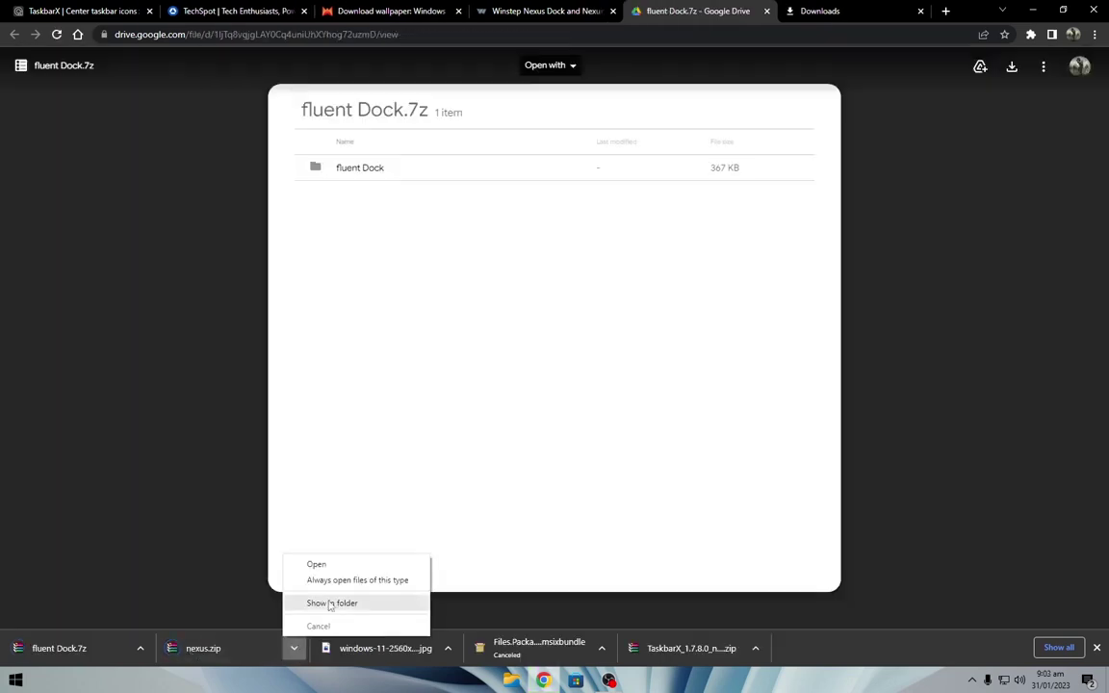
{"action": "left_click", "coordinate": [318, 601]}
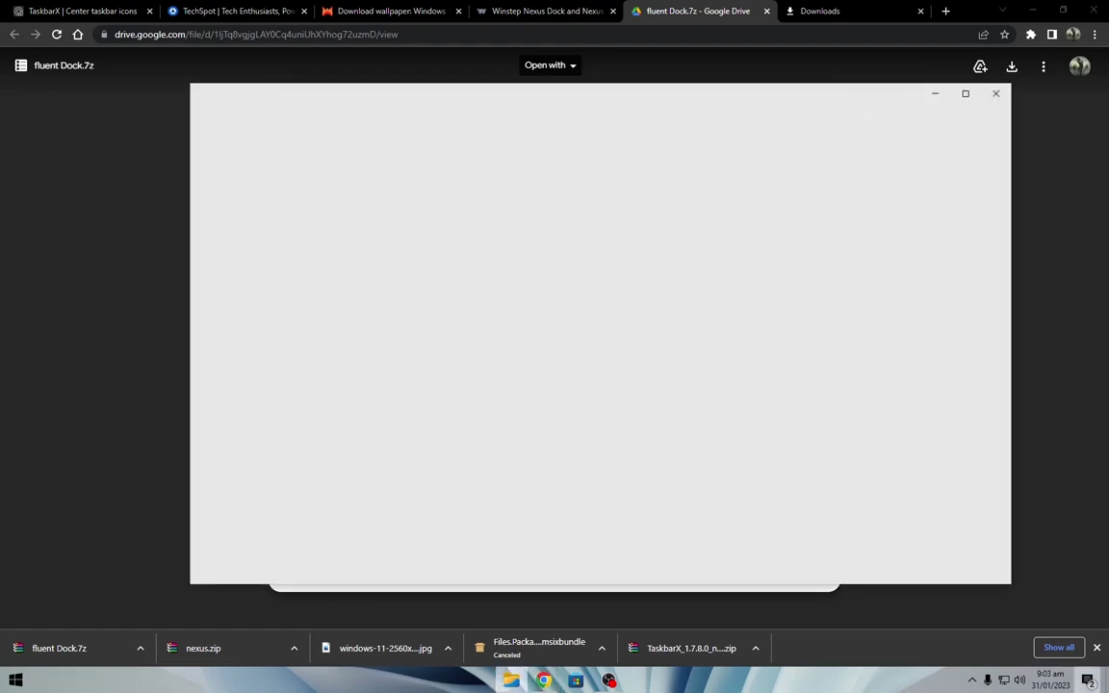
{"action": "key", "text": "super+d"}
{"action": "key", "text": "super+a"}
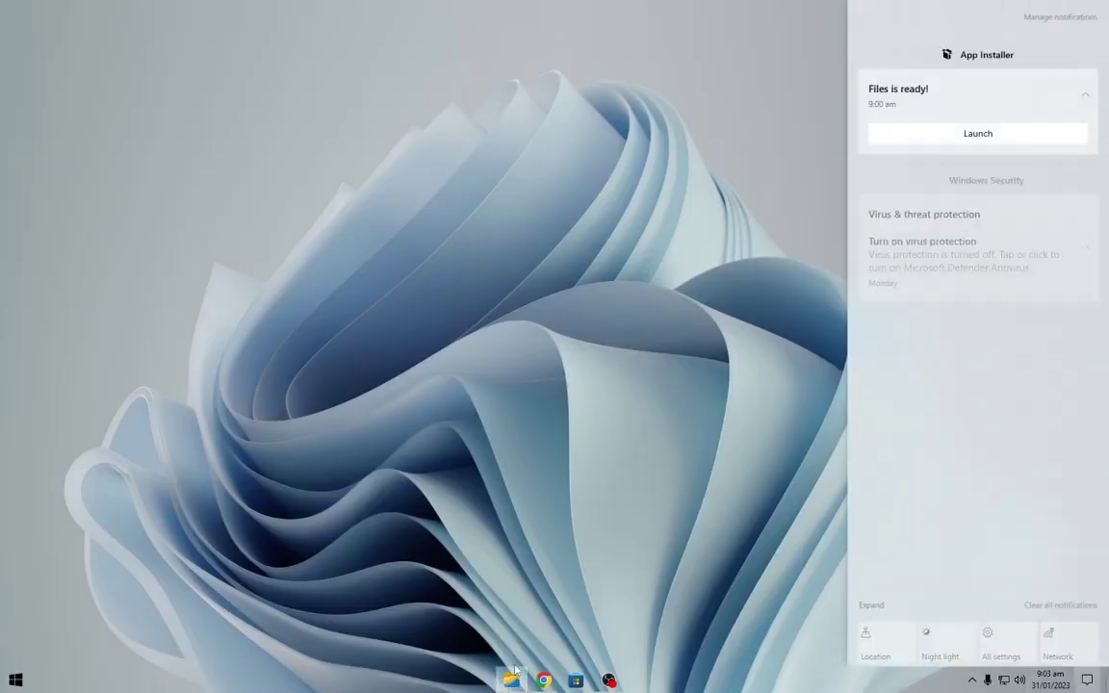
{"action": "key", "text": "super+a"}
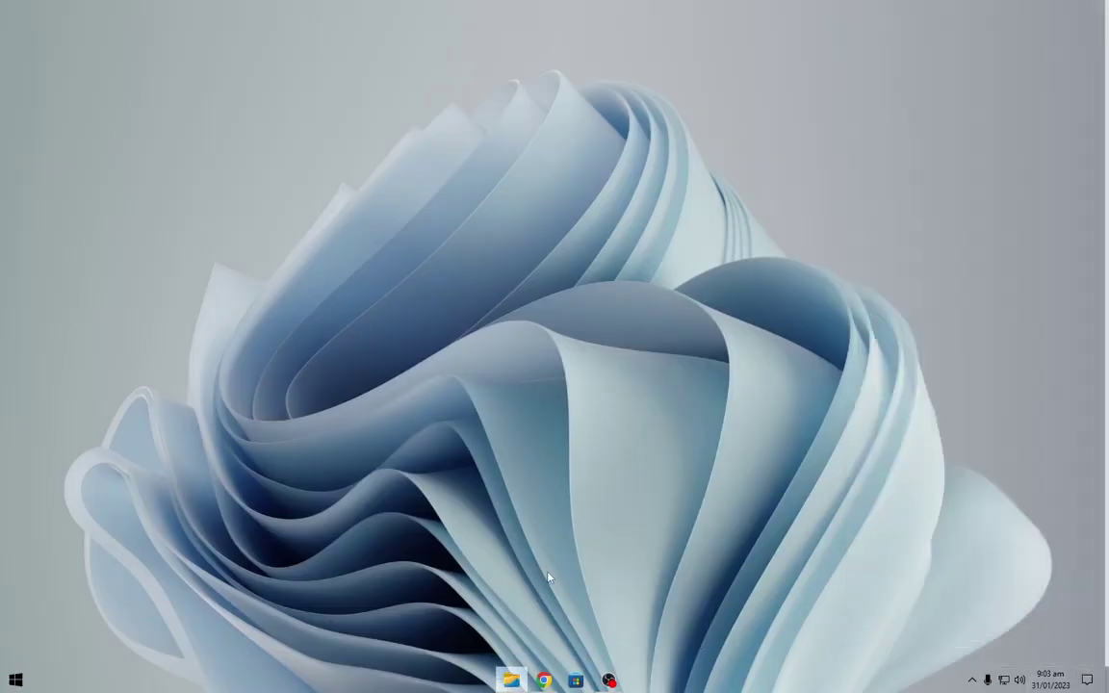
Select fluent Dock.7z and nexus.zip together in Downloads and extract both into that folder
{"action": "left_click", "coordinate": [510, 680]}
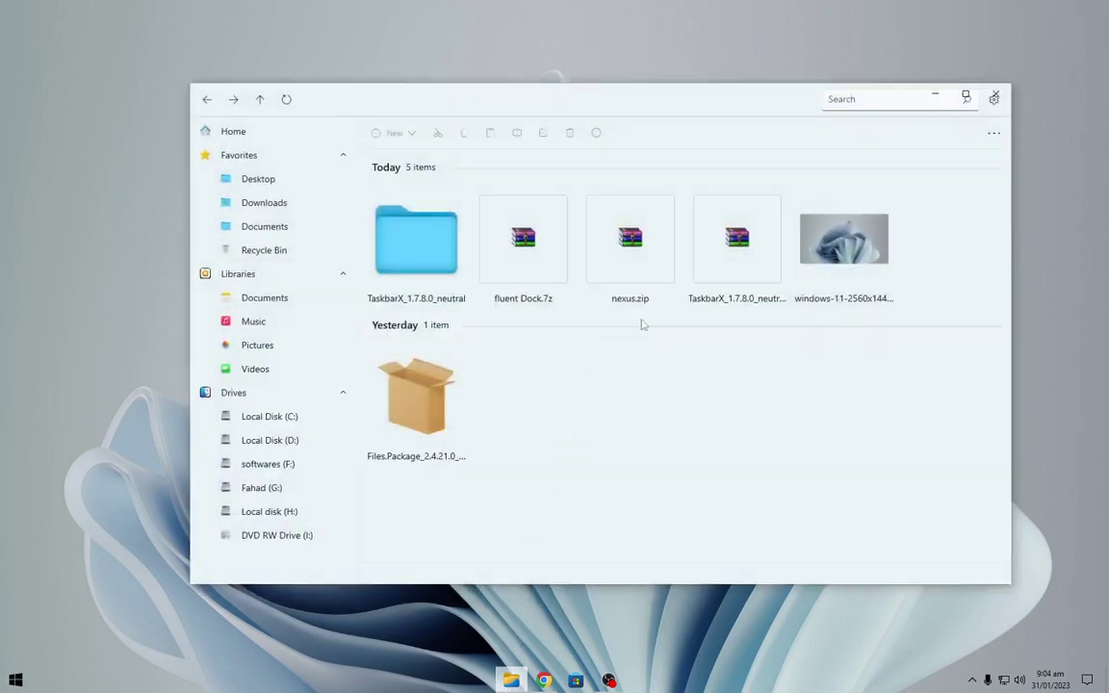
{"action": "left_click_drag", "start_coordinate": [662, 377], "coordinate": [535, 262]}
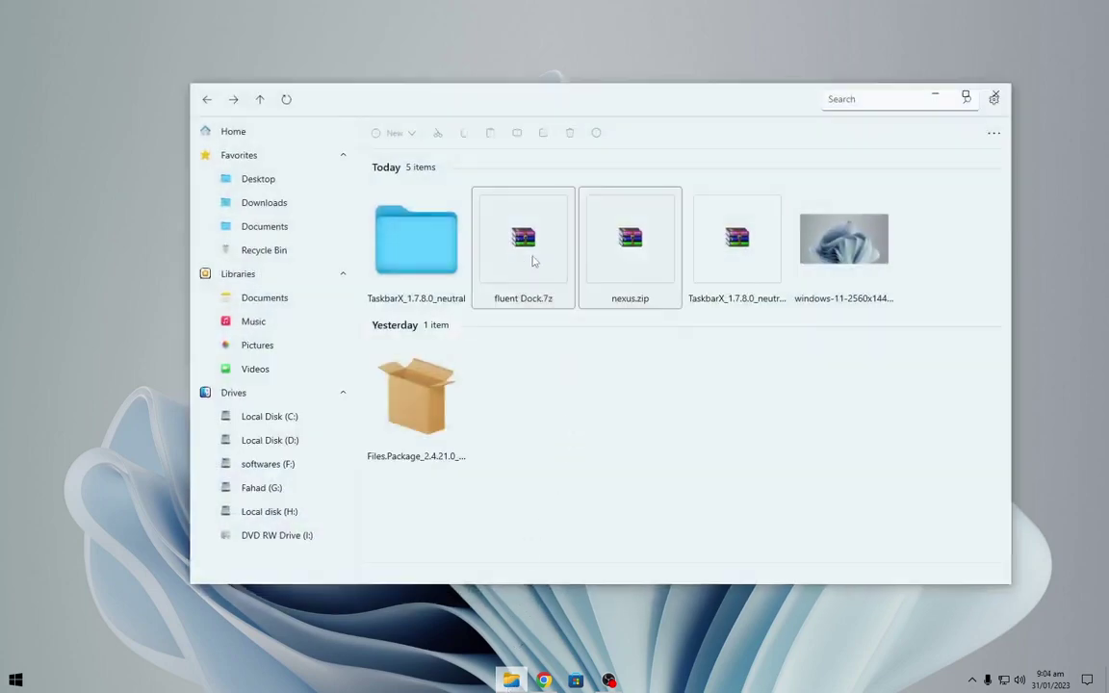
{"action": "right_click", "coordinate": [529, 258]}
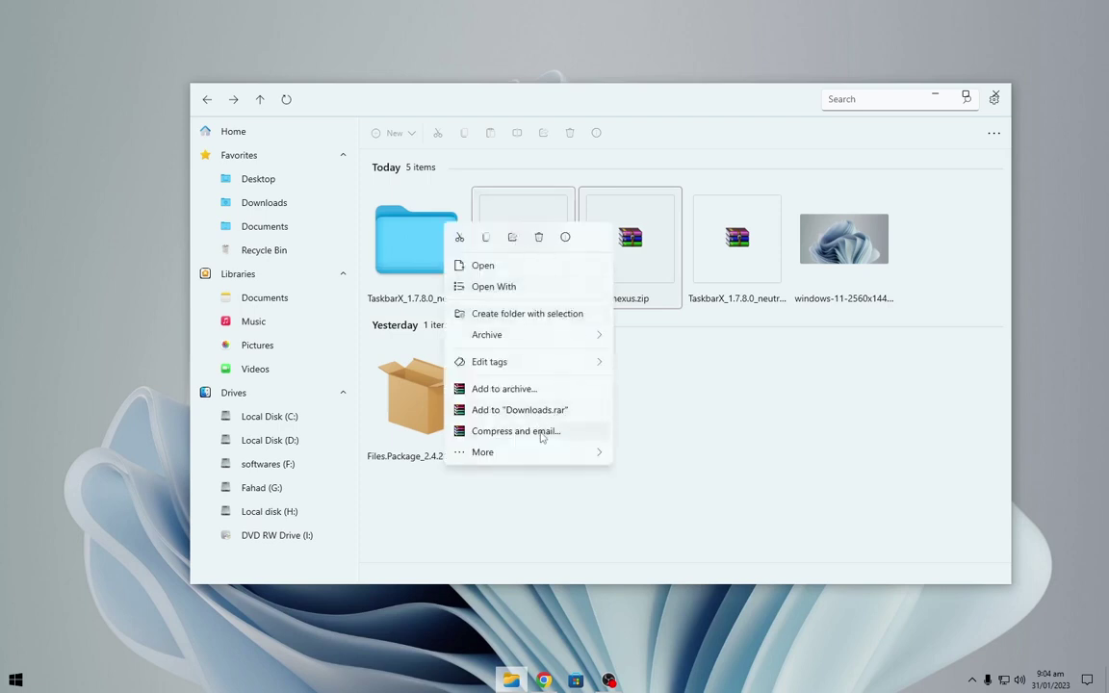
{"action": "mouse_move", "coordinate": [568, 452]}
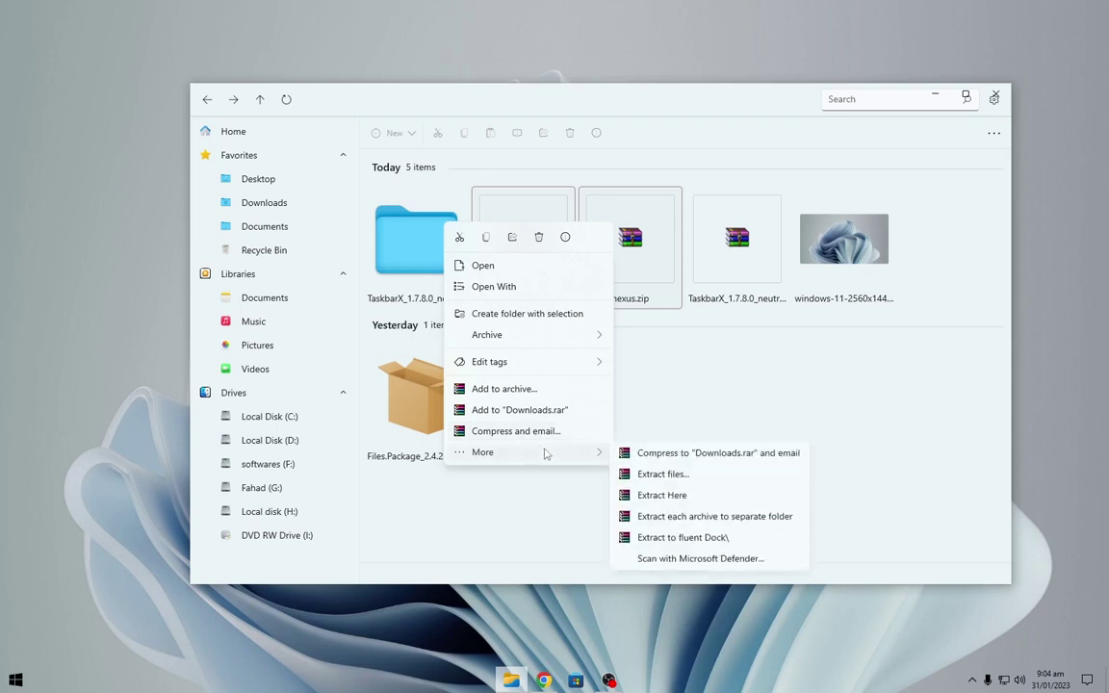
{"action": "left_click", "coordinate": [653, 497]}
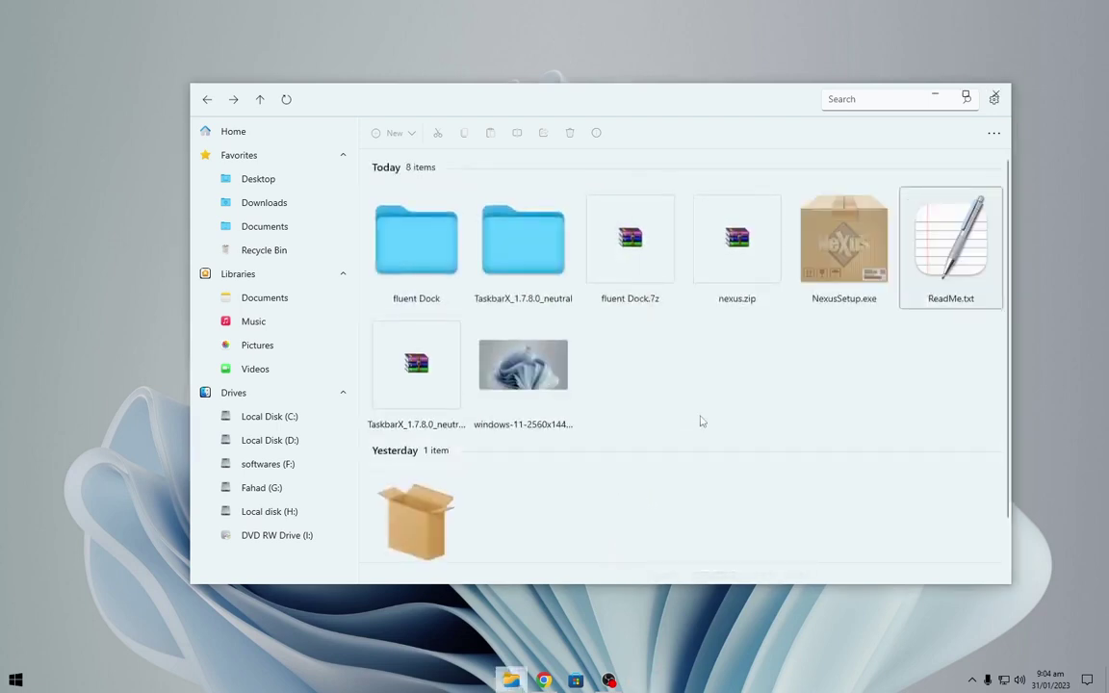
Run NexusSetup.exe as administrator and install Nexus 22.7 with the default location and Start menu folder
{"action": "right_click", "coordinate": [863, 257]}
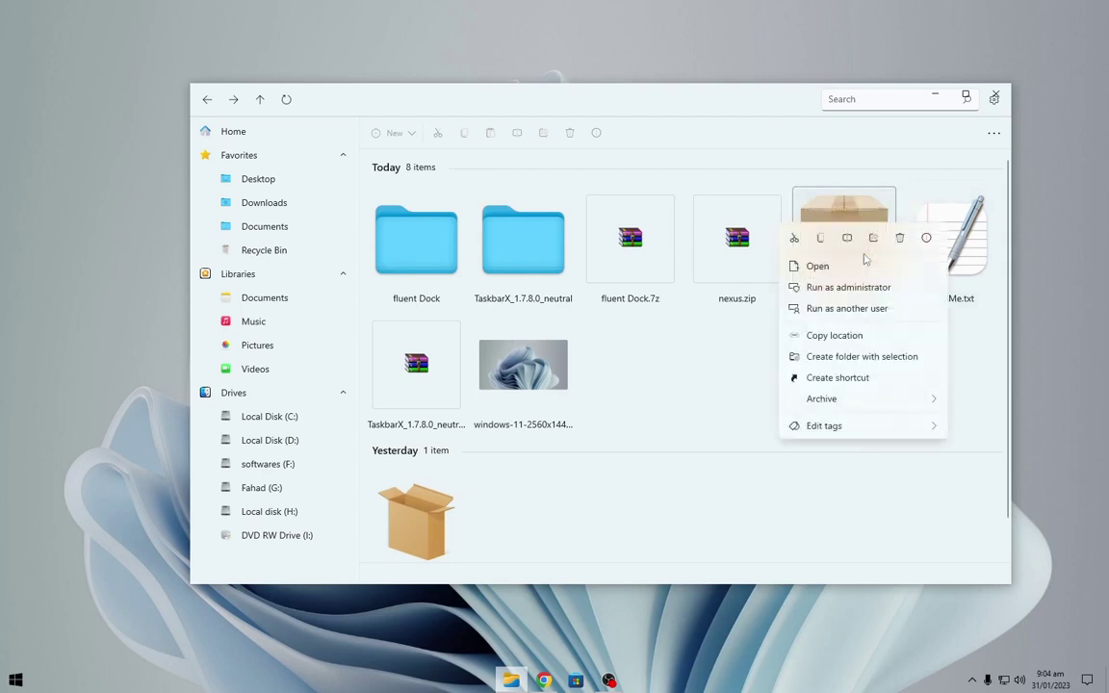
{"action": "left_click", "coordinate": [839, 289]}
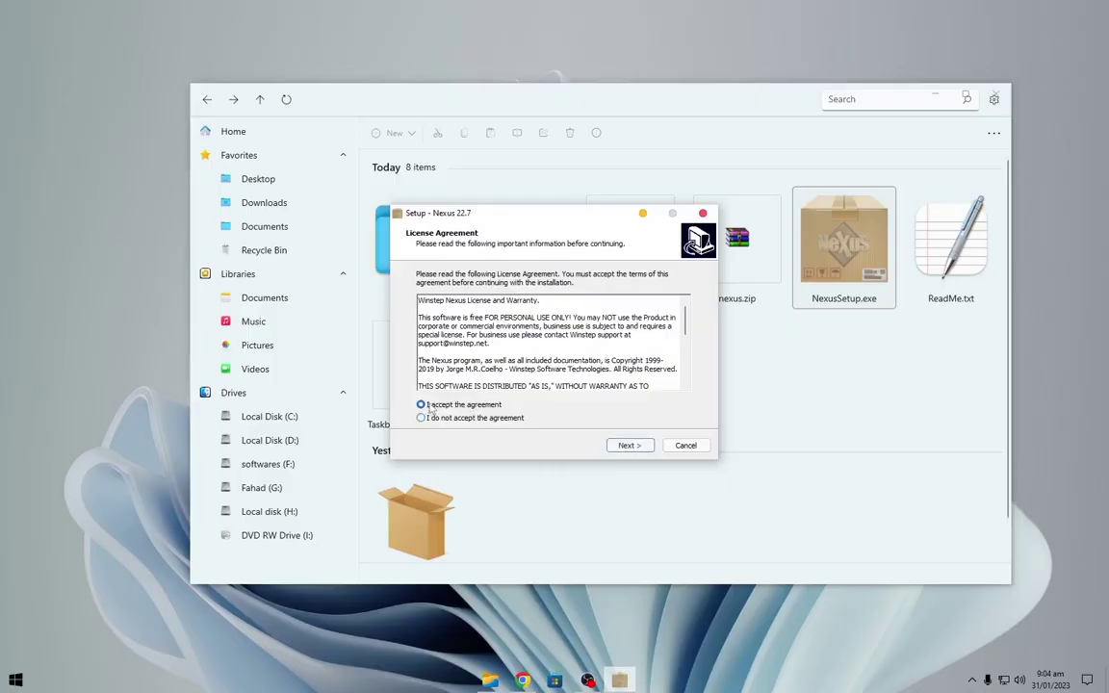
{"action": "left_click", "coordinate": [629, 445]}
{"action": "left_click", "coordinate": [628, 445]}
{"action": "left_click", "coordinate": [631, 446]}
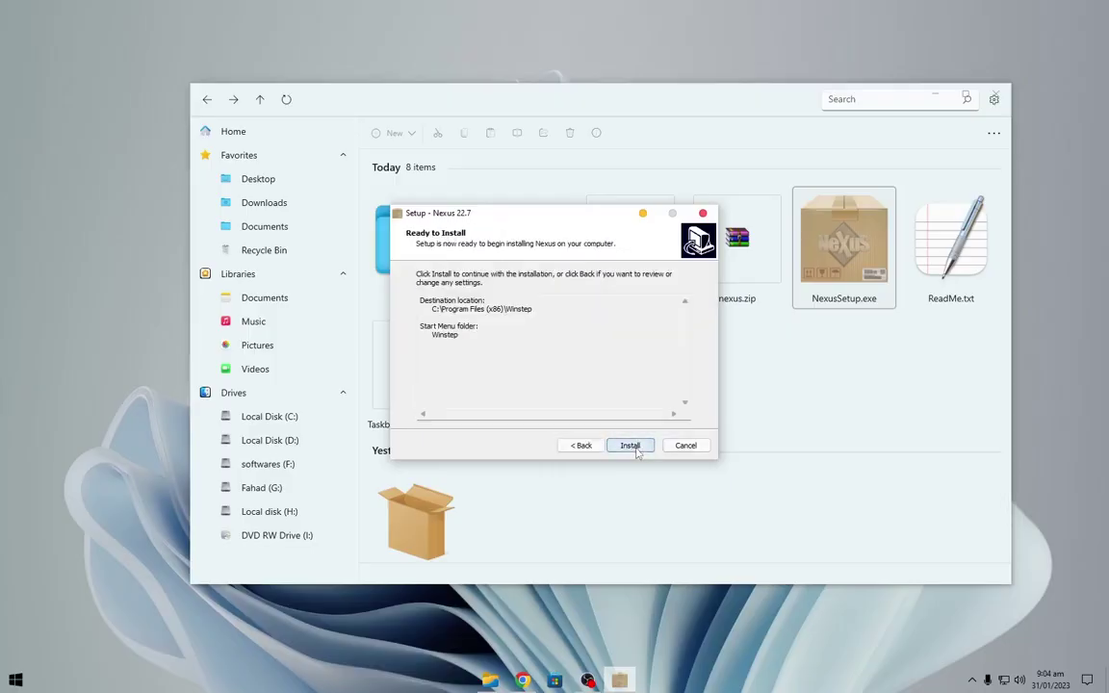
{"action": "left_click", "coordinate": [631, 446]}
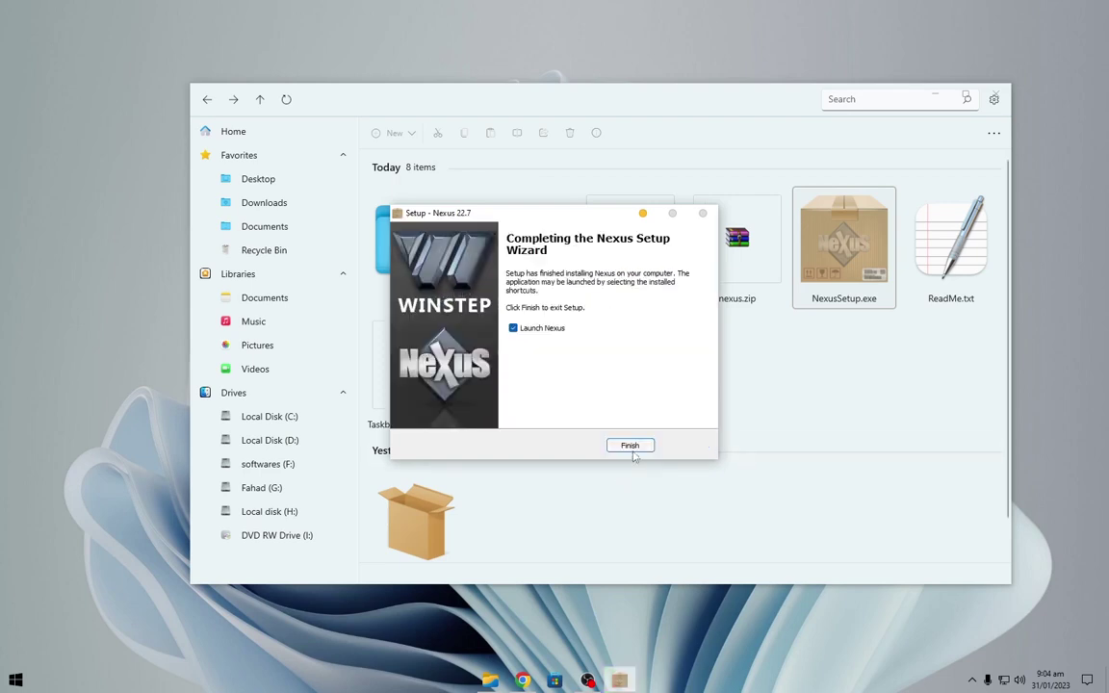
{"action": "left_click", "coordinate": [629, 445]}
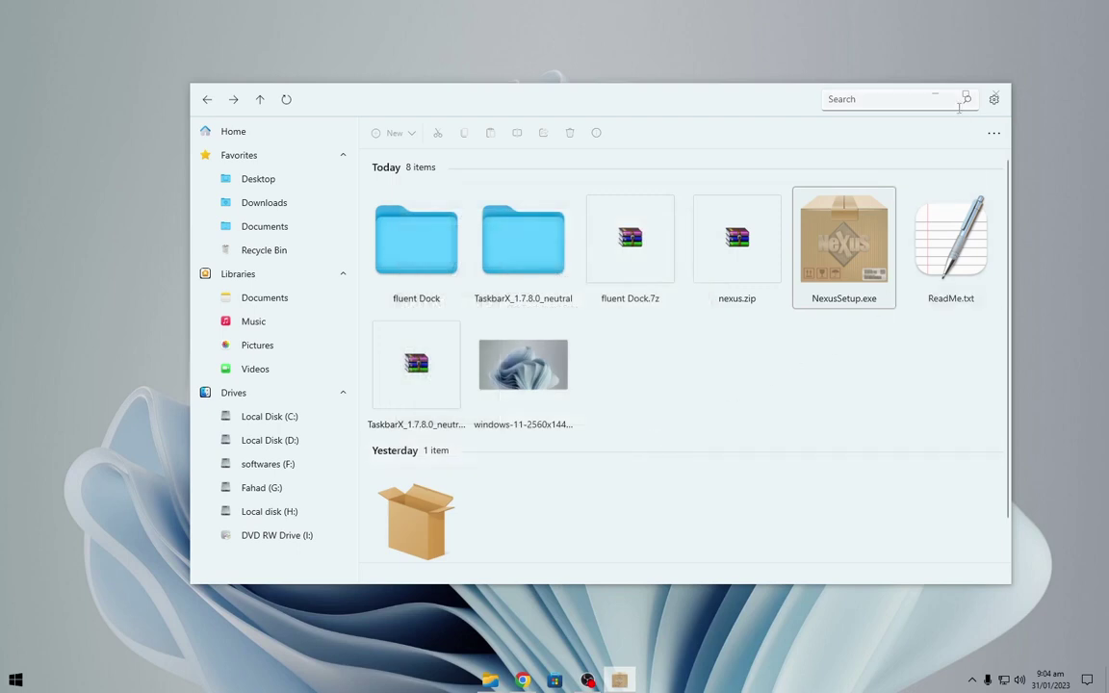
Use Nexus Preferences > Advanced > Restore to load Downloads\fluent Dock\wsbackup.wbk
{"action": "left_click", "coordinate": [931, 96]}
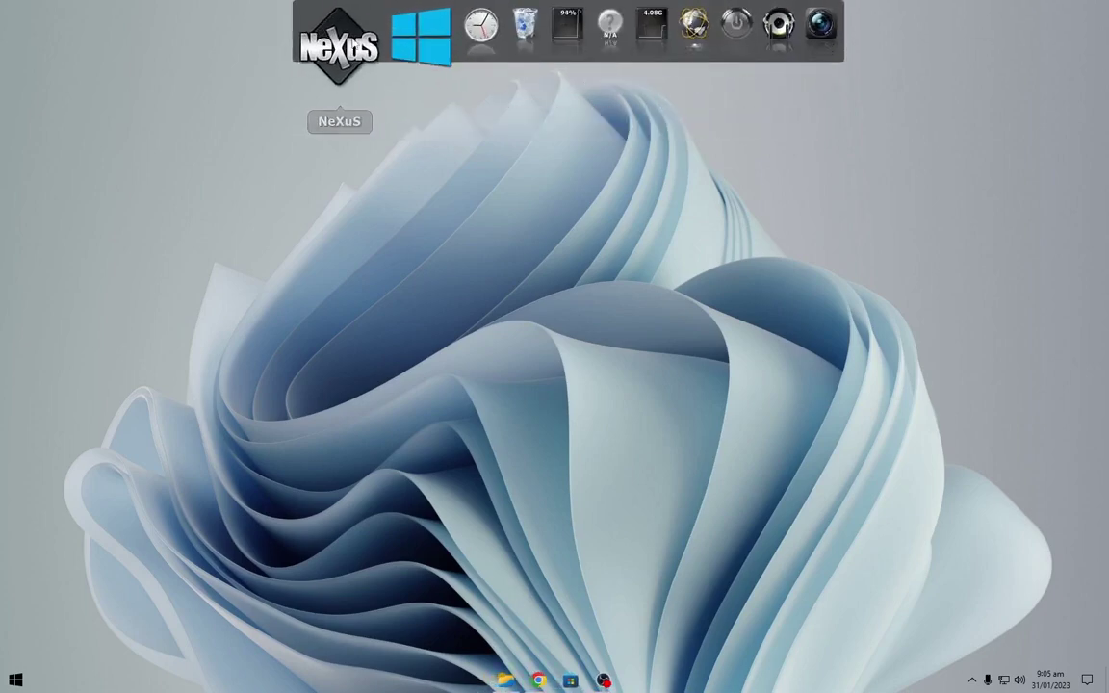
{"action": "left_click", "coordinate": [308, 34]}
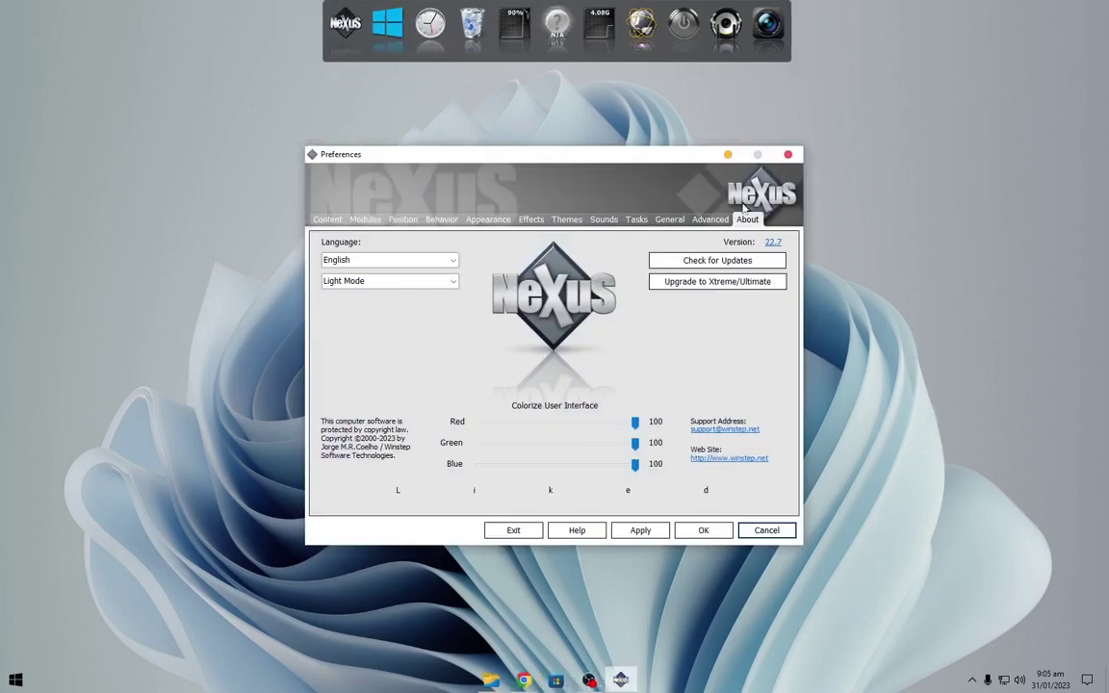
{"action": "left_click", "coordinate": [706, 220]}
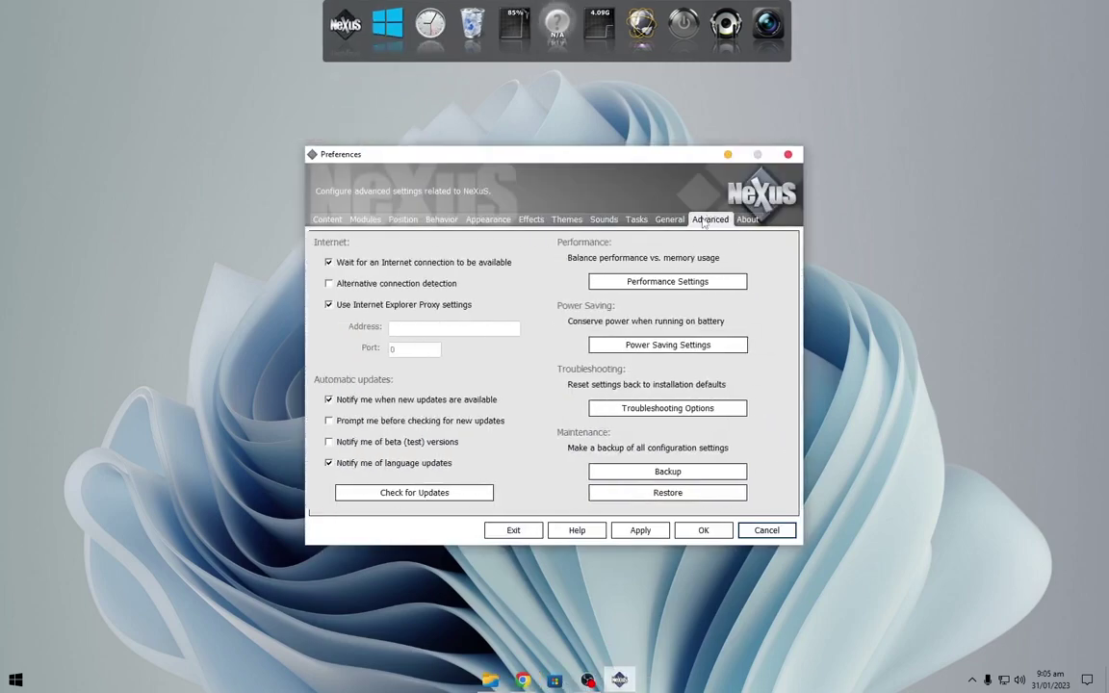
{"action": "left_click", "coordinate": [695, 494]}
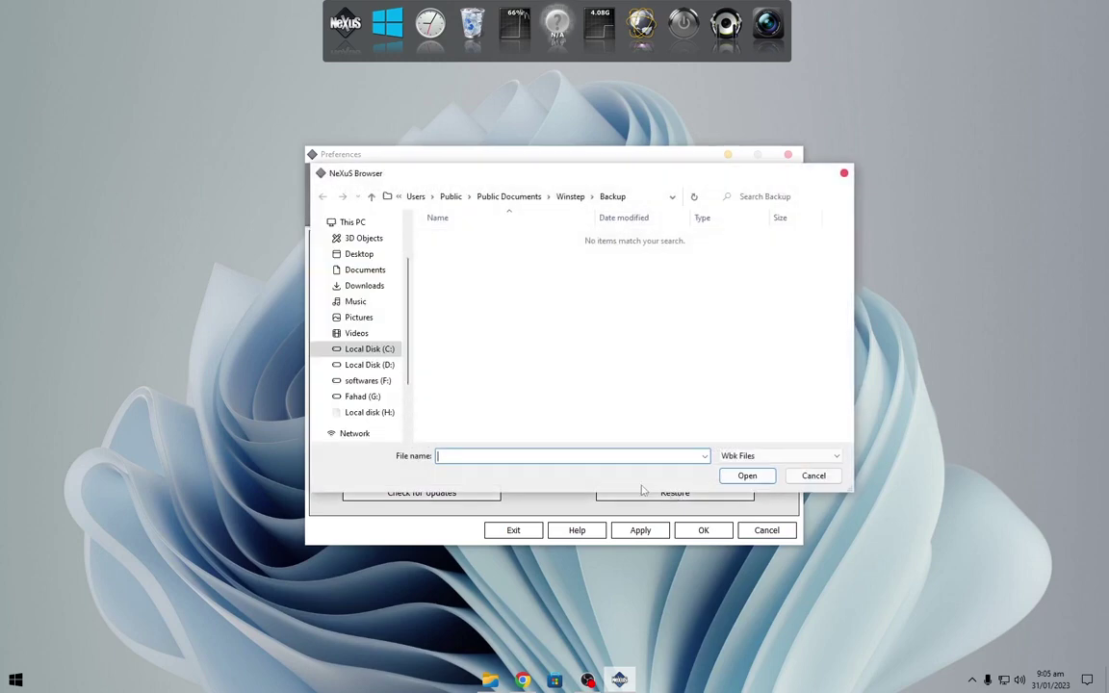
{"action": "scroll", "coordinate": [366, 231], "scroll_direction": "up", "scroll_amount": 2}
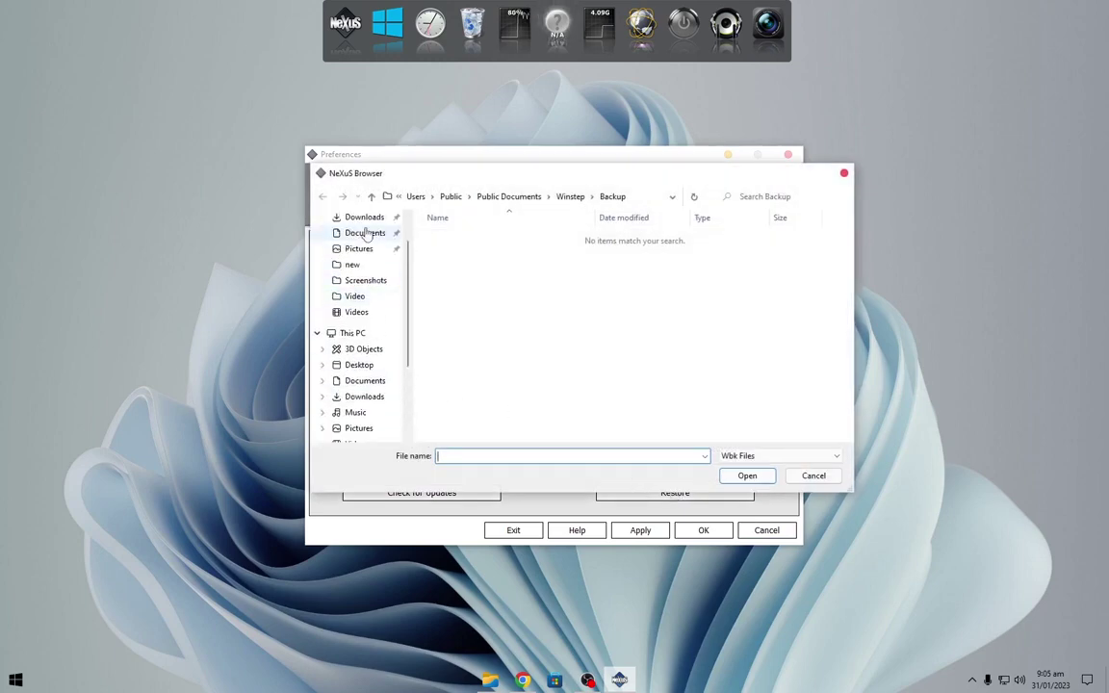
{"action": "left_click", "coordinate": [365, 220]}
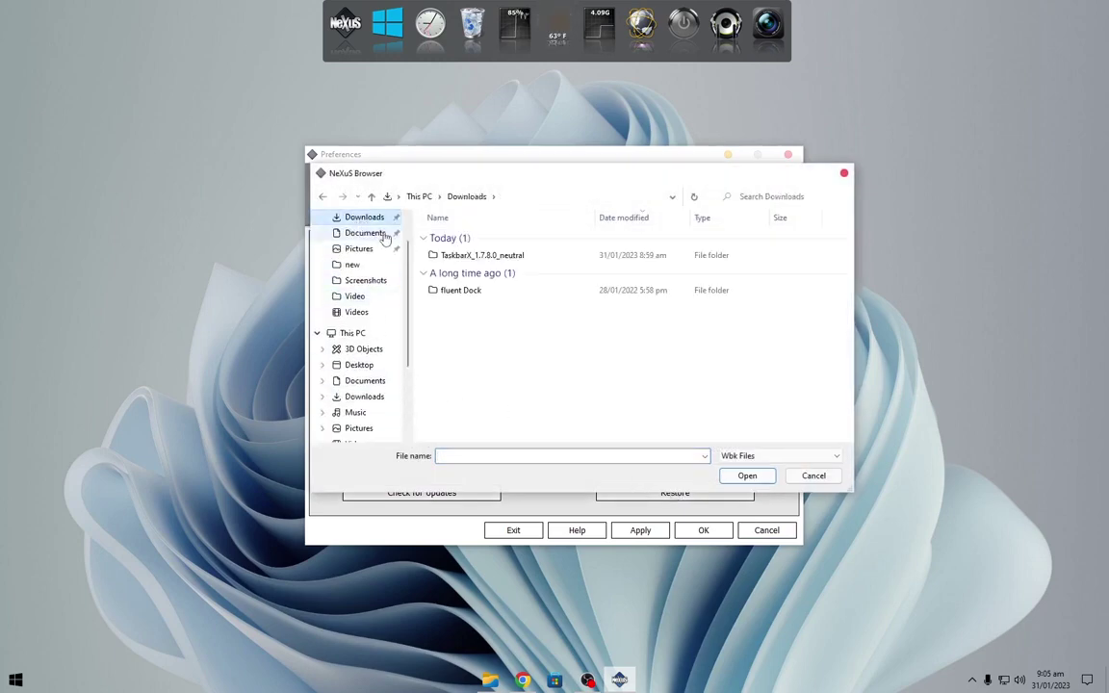
{"action": "left_click", "coordinate": [476, 291]}
{"action": "double_click", "coordinate": [475, 291]}
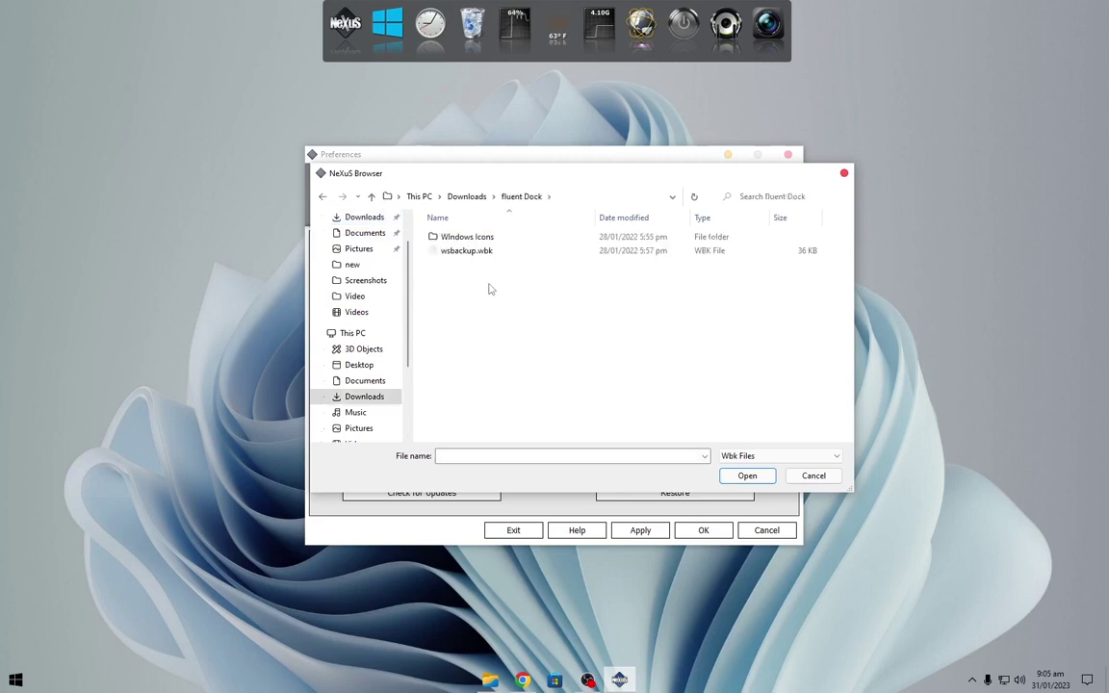
{"action": "left_click", "coordinate": [466, 251]}
{"action": "double_click", "coordinate": [466, 251]}
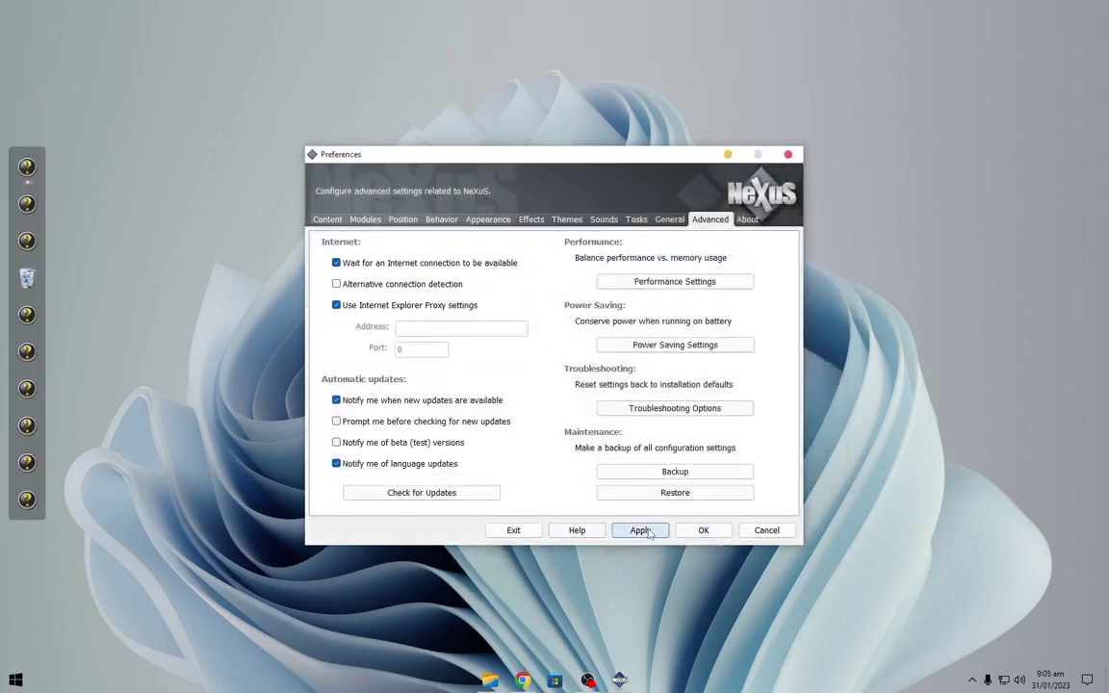
Close Nexus Preferences and open the icon settings for the top dock entry, Files
{"action": "left_click", "coordinate": [704, 530]}
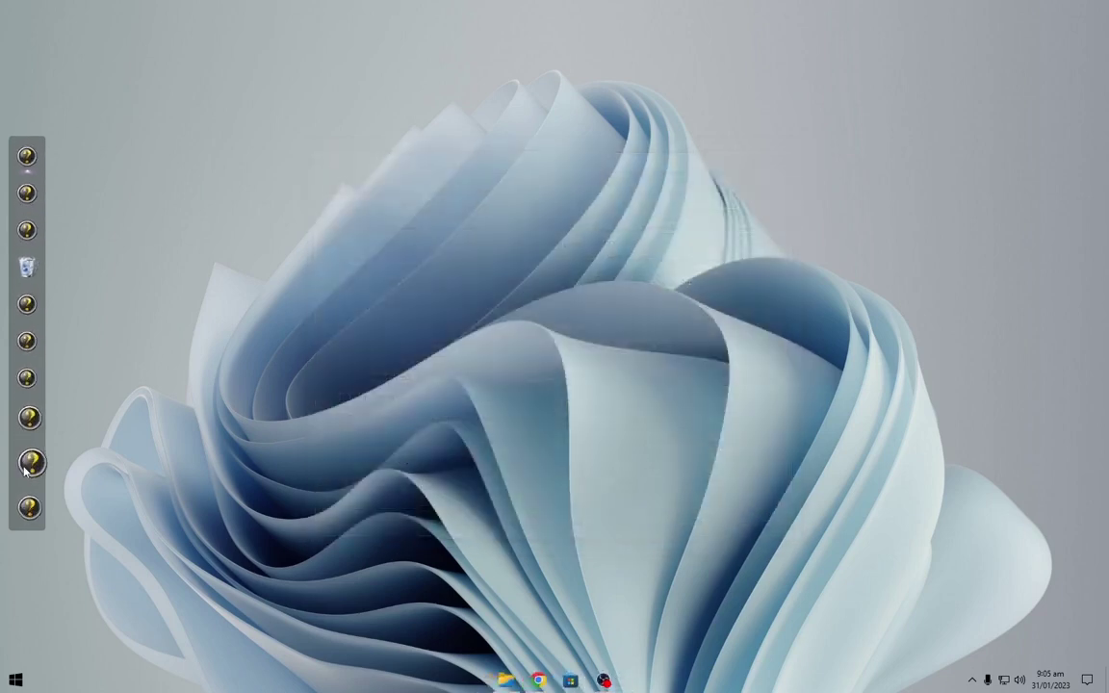
{"action": "right_click", "coordinate": [39, 165]}
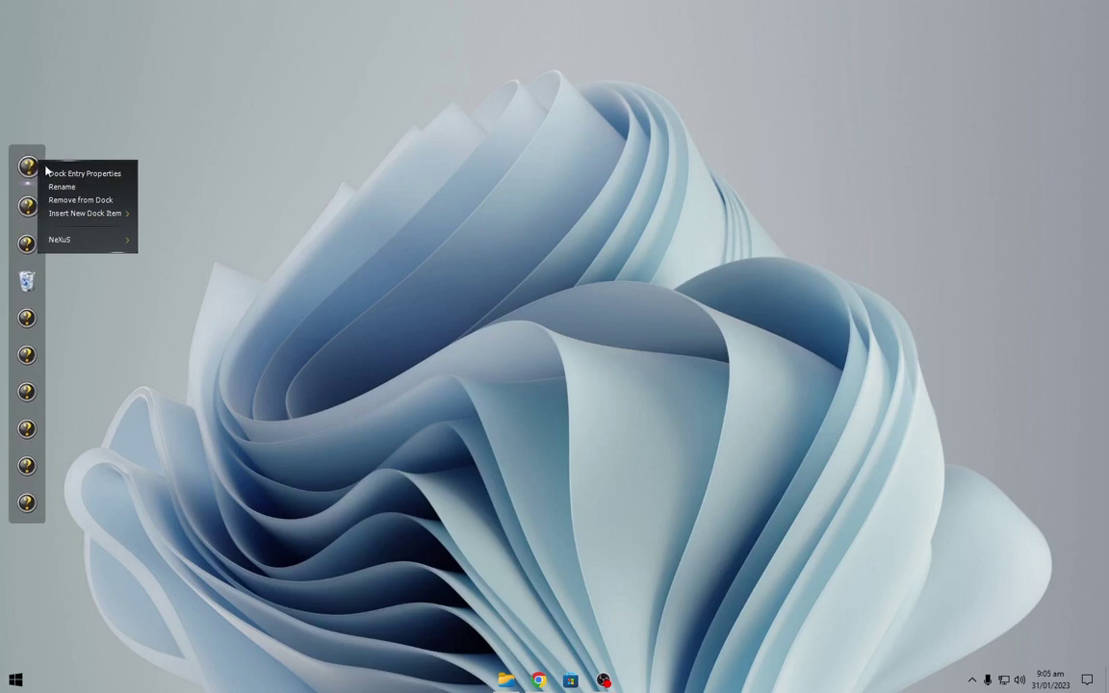
{"action": "left_click", "coordinate": [55, 174]}
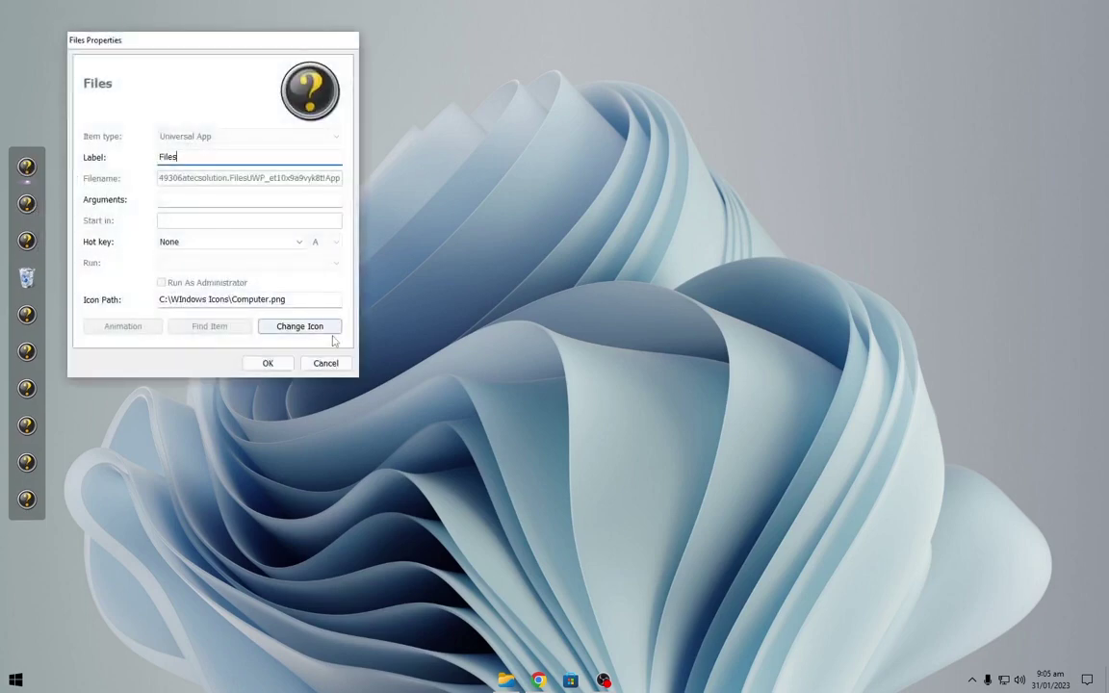
{"action": "left_click", "coordinate": [324, 328]}
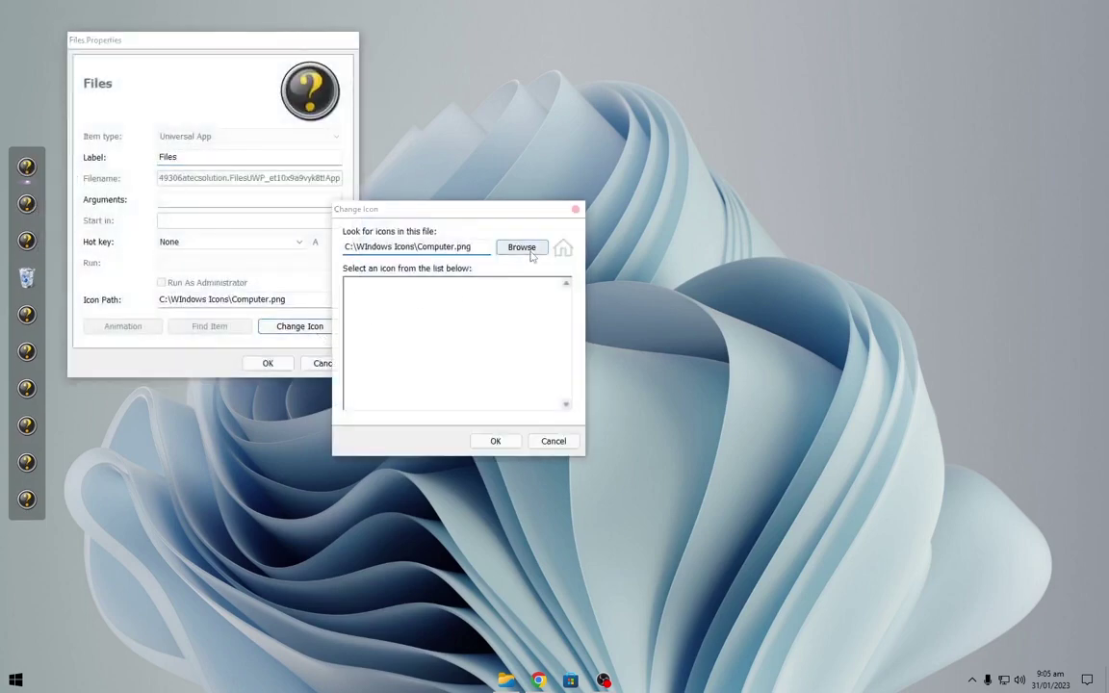
Apply the Computer icon from Downloads\fluent Dock\Windows Icons to the Files dock entry
{"action": "left_click", "coordinate": [521, 248]}
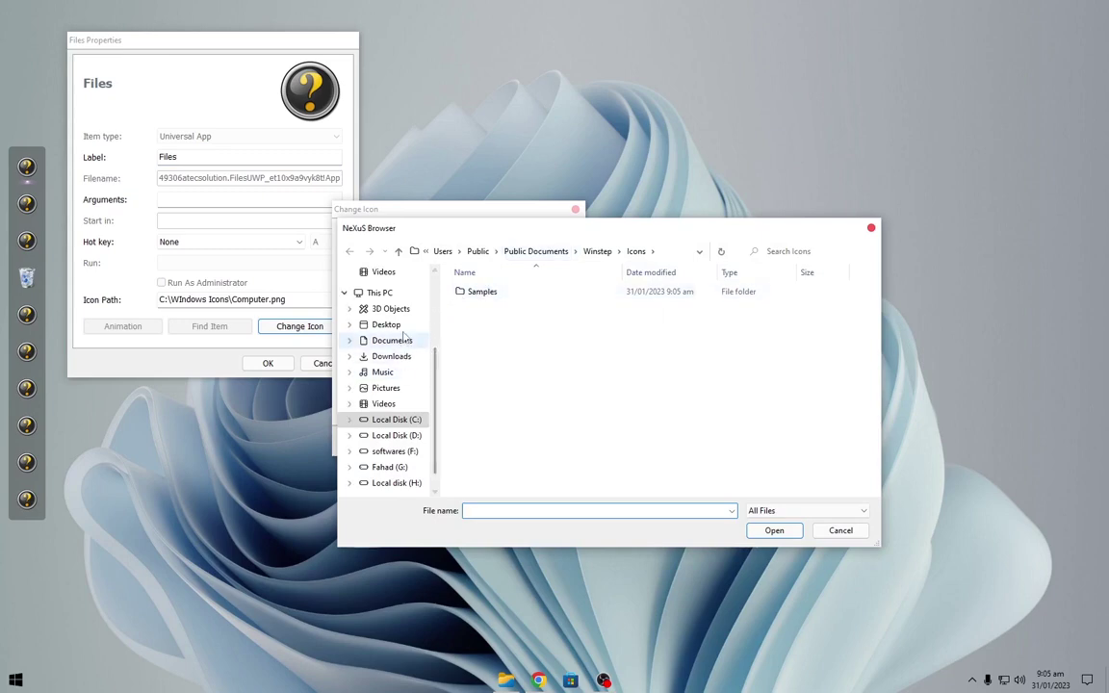
{"action": "scroll", "coordinate": [408, 338], "scroll_direction": "up", "scroll_amount": 3}
{"action": "scroll", "coordinate": [376, 298], "scroll_direction": "up", "scroll_amount": 1}
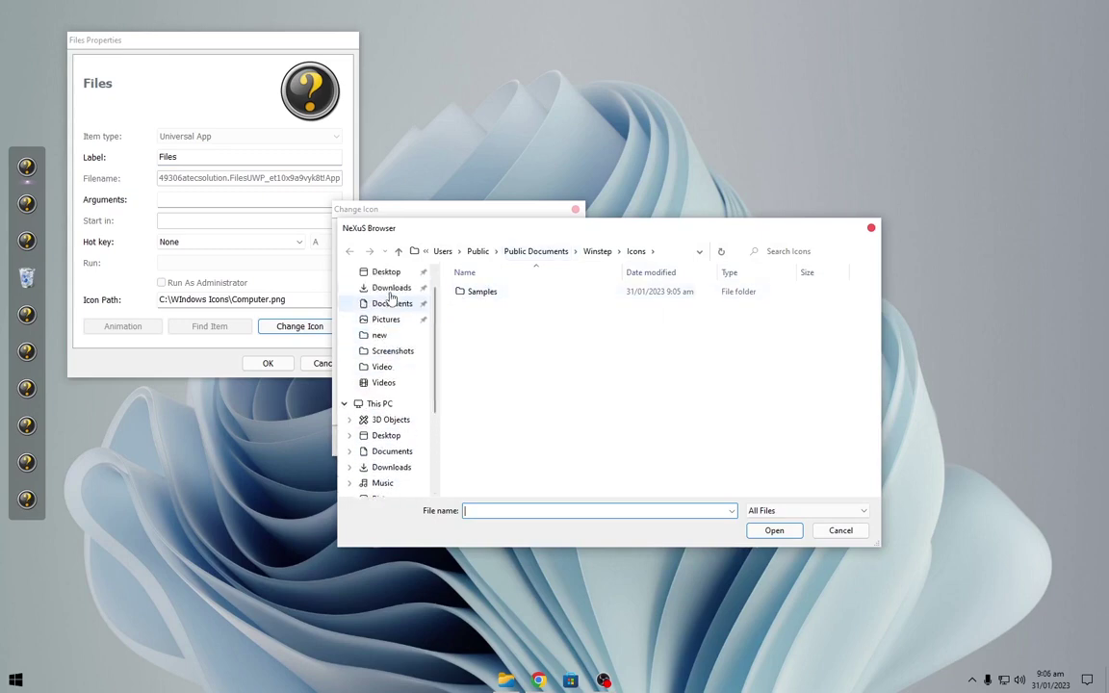
{"action": "left_click", "coordinate": [385, 287]}
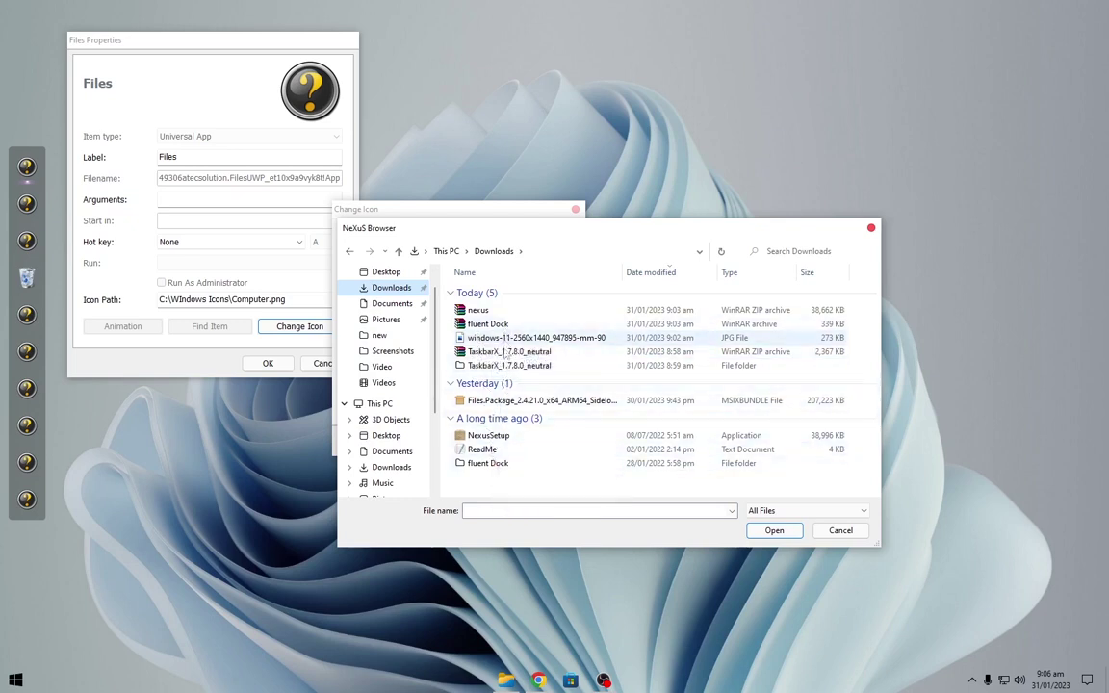
{"action": "double_click", "coordinate": [510, 465]}
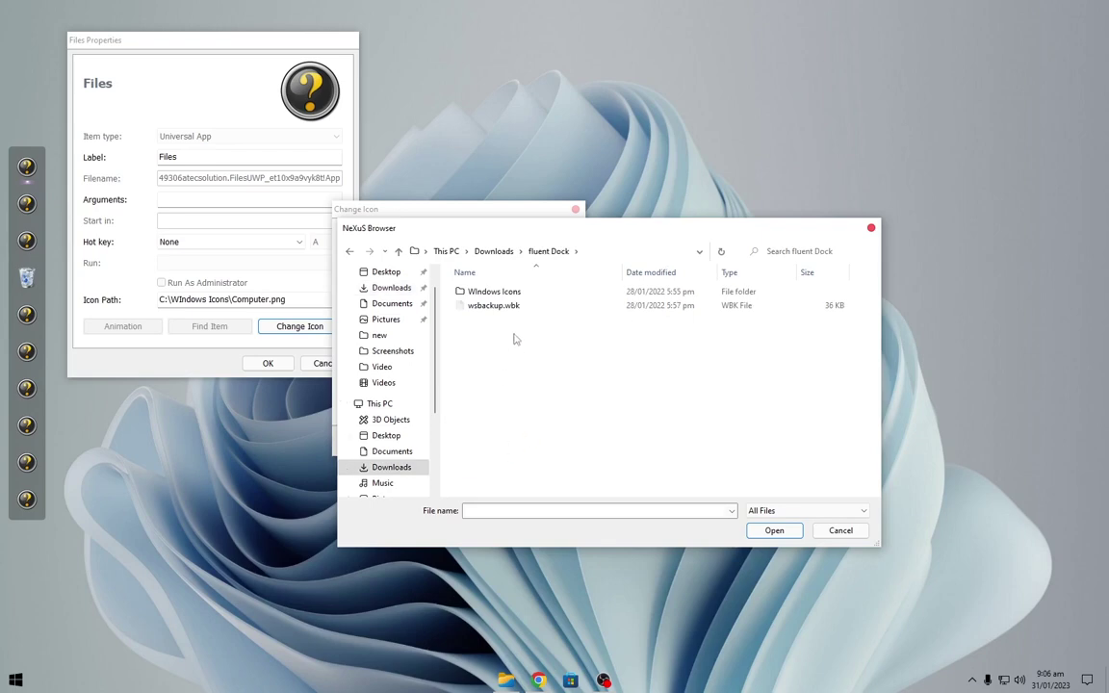
{"action": "double_click", "coordinate": [500, 292]}
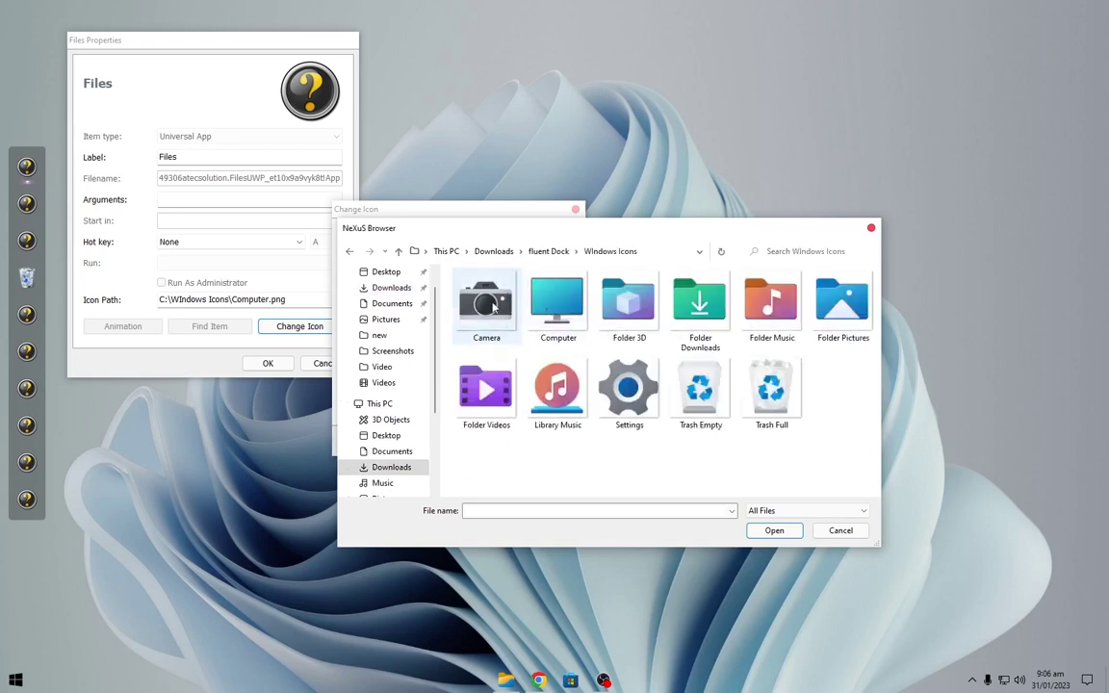
{"action": "double_click", "coordinate": [556, 308]}
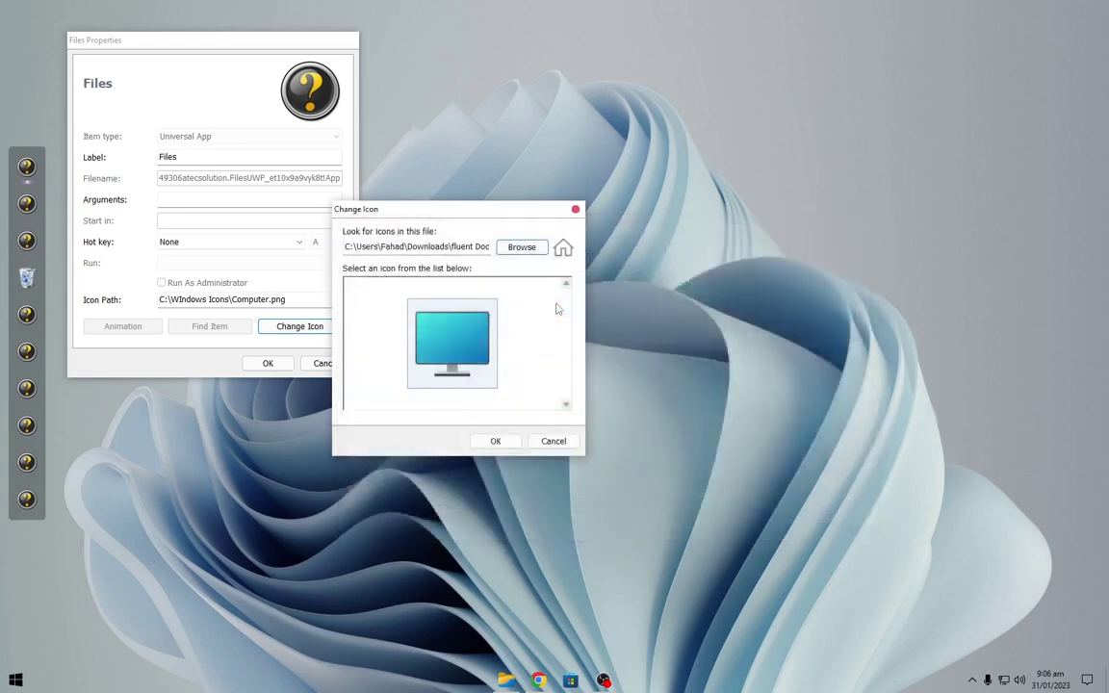
{"action": "left_click", "coordinate": [492, 441]}
{"action": "left_click", "coordinate": [274, 366]}
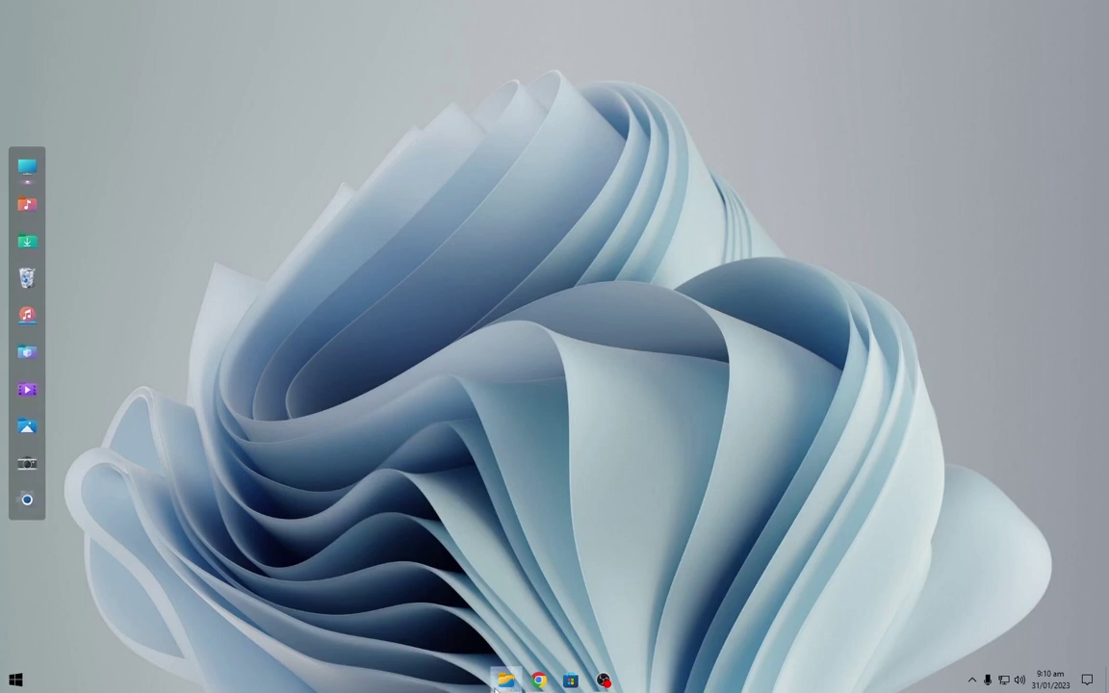
In Files settings, set Theme to Dark and choose the teal background swatch, then reposition the window
{"action": "left_click", "coordinate": [504, 681]}
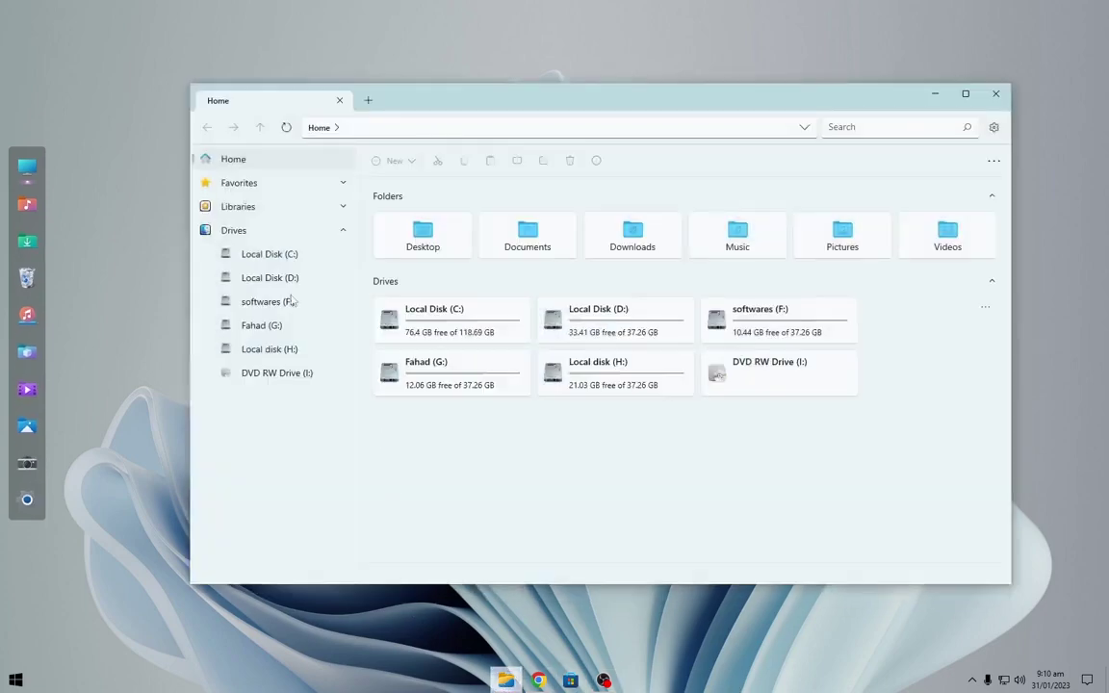
{"action": "left_click", "coordinate": [262, 233]}
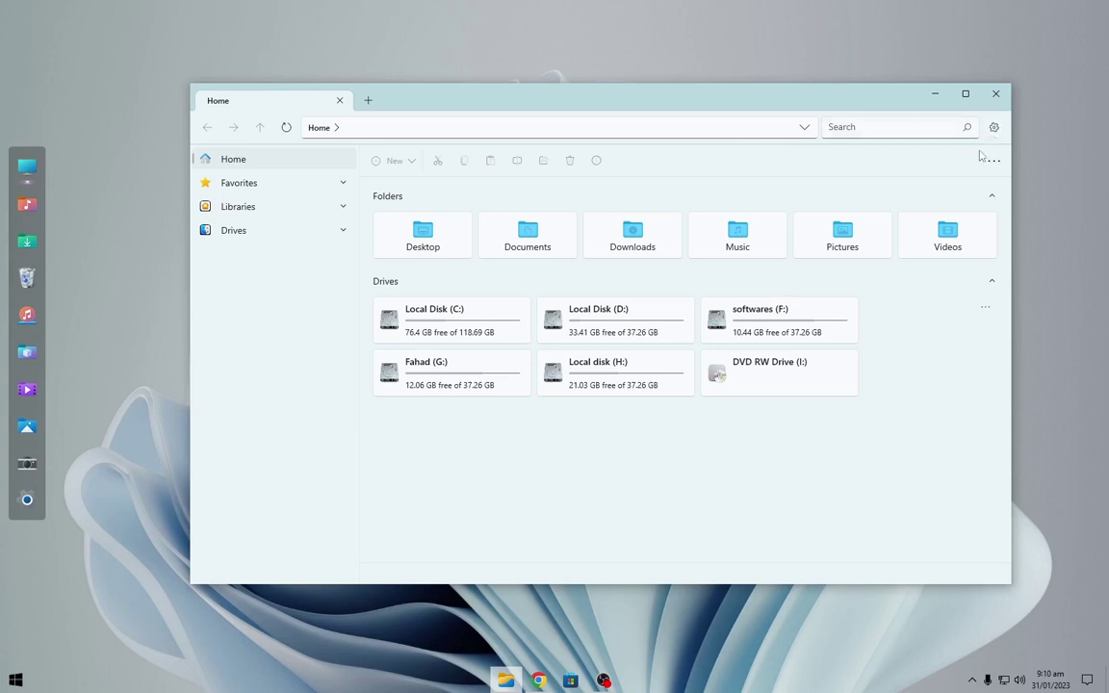
{"action": "left_click", "coordinate": [994, 126]}
{"action": "left_click", "coordinate": [663, 361]}
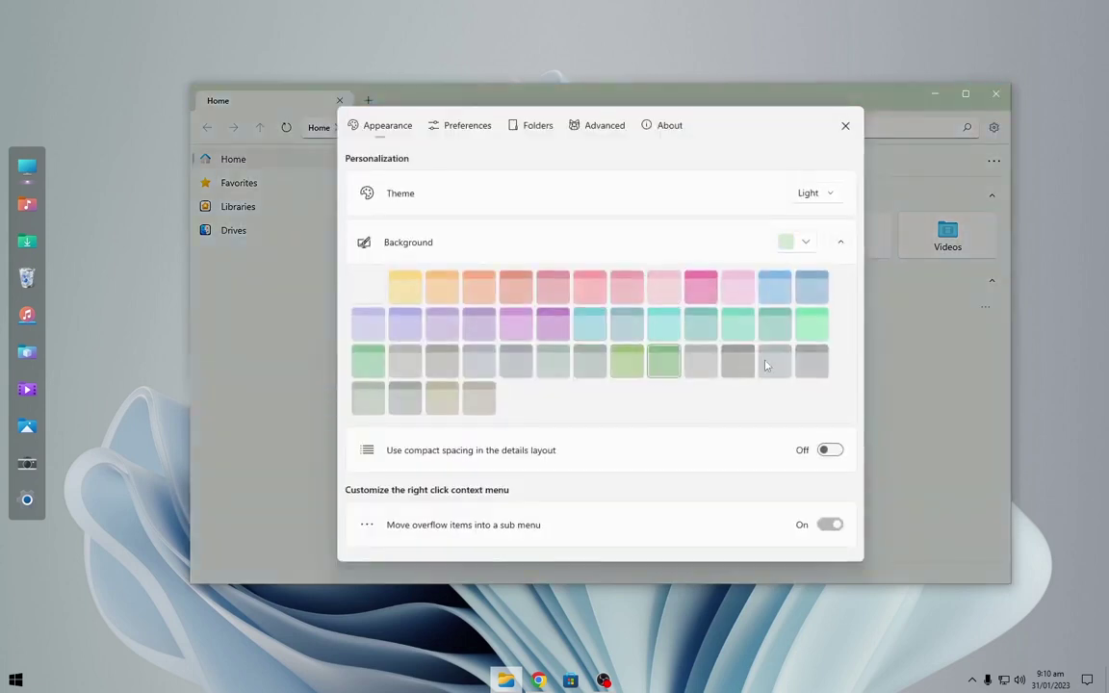
{"action": "left_click", "coordinate": [814, 192]}
{"action": "left_click", "coordinate": [819, 218]}
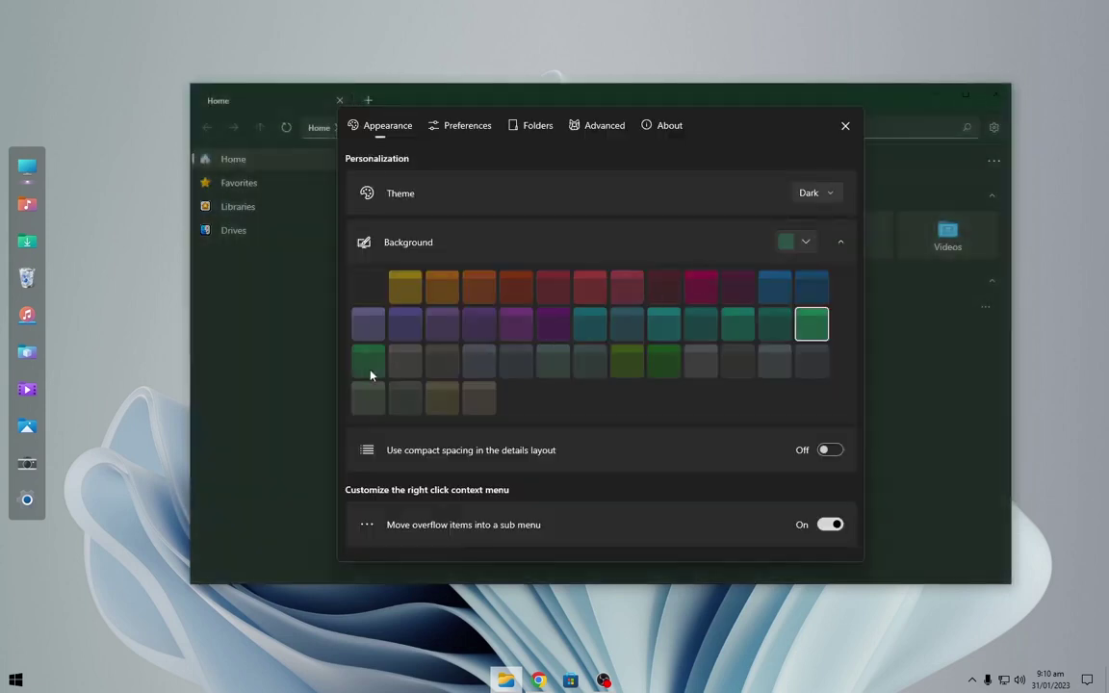
{"action": "left_click", "coordinate": [370, 364]}
{"action": "left_click", "coordinate": [664, 324]}
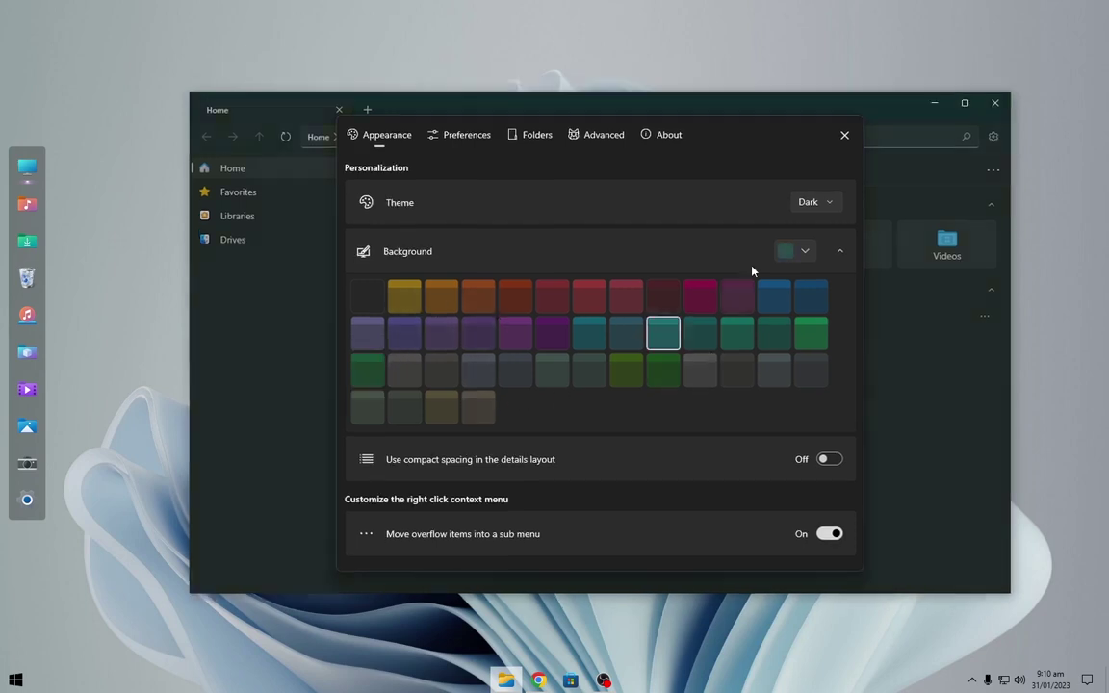
{"action": "left_click", "coordinate": [845, 125]}
{"action": "mouse_move", "coordinate": [767, 109]}
{"action": "left_mouse_down"}
{"action": "mouse_move", "coordinate": [674, 136]}
{"action": "mouse_move", "coordinate": [746, 119]}
{"action": "left_mouse_up"}
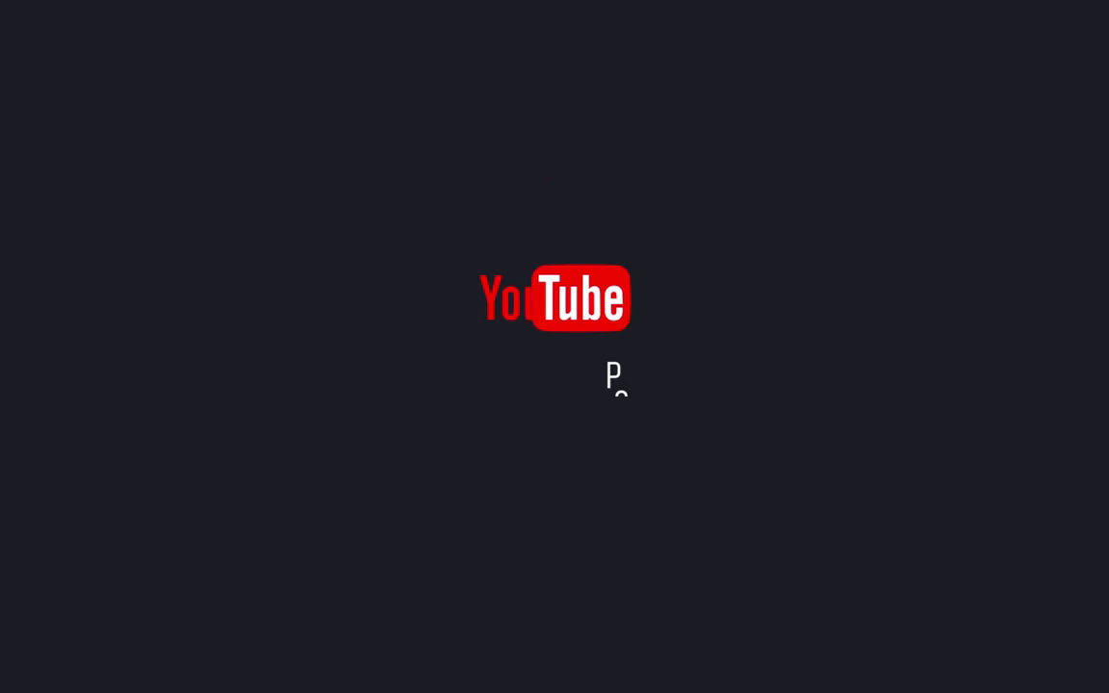